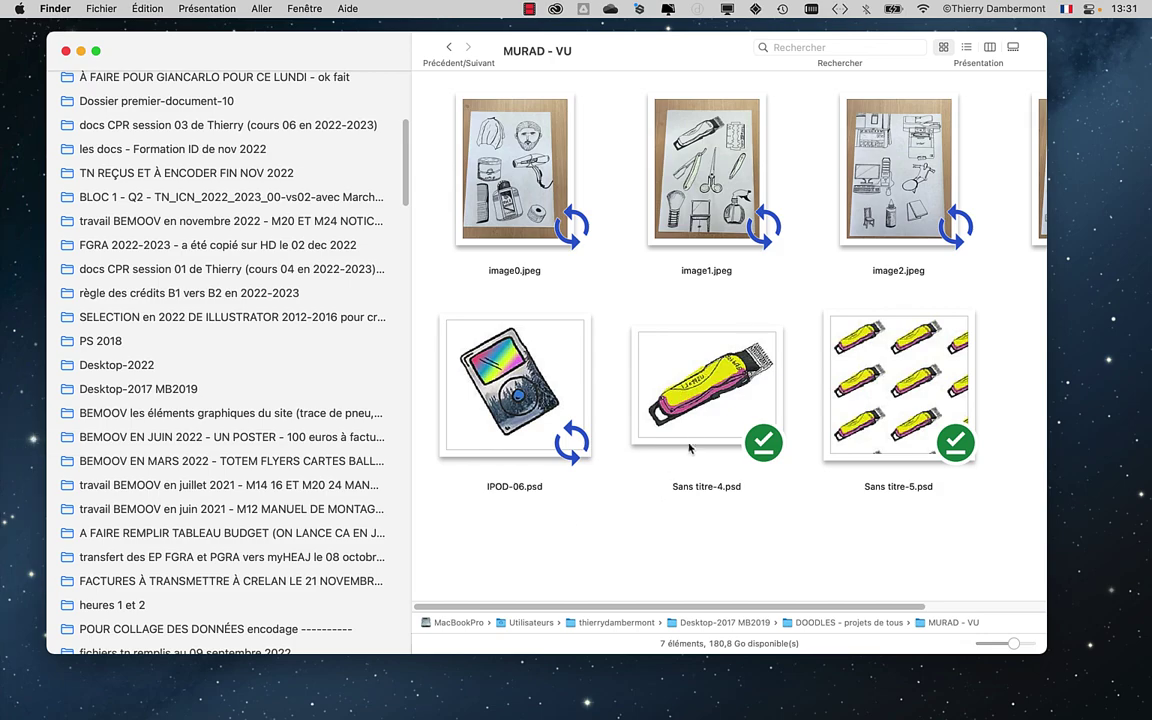
# Drag Sans titre-4.psd from the MURAD - VU folder onto the Photoshop Dock icon to open it
pyautogui.click(700, 426)
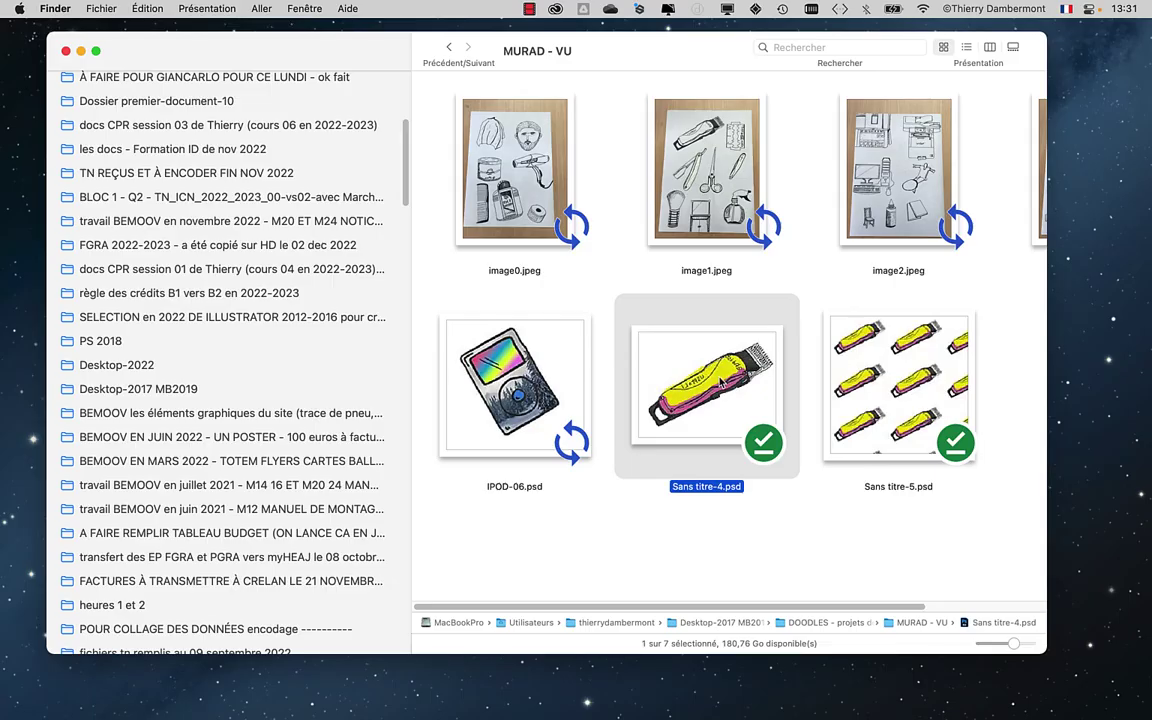
pyautogui.moveTo(706, 385)
pyautogui.mouseDown()
pyautogui.moveTo(5, 388)
pyautogui.moveTo(3, 400)
pyautogui.moveTo(27, 397)
pyautogui.mouseUp()
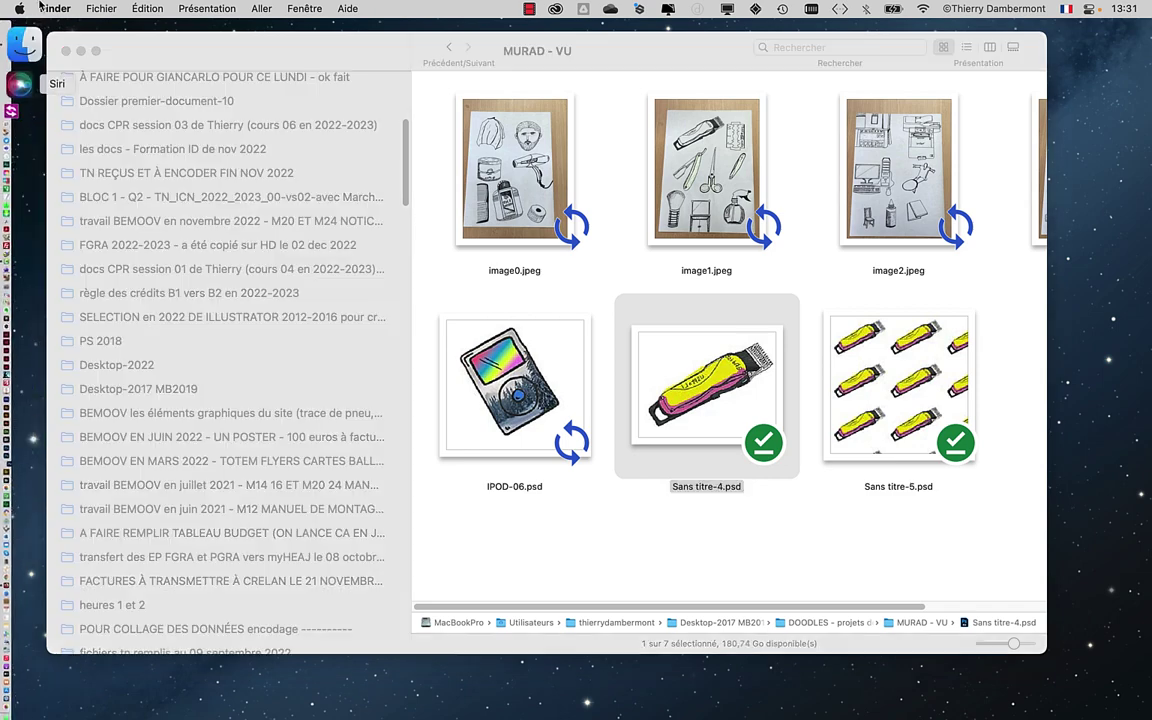
pyautogui.click(80, 51)
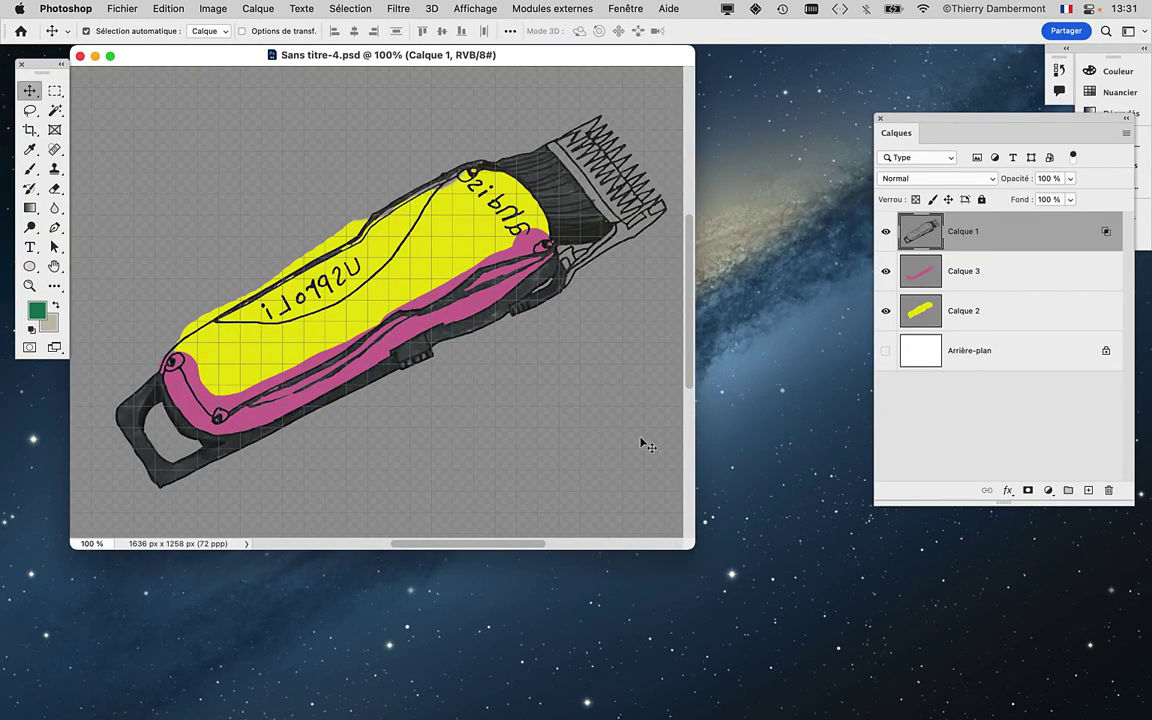
# Switch to full-screen view, hide the grid, zoom to the clipper, and place the Calques panel beside the canvas
pyautogui.press('f')
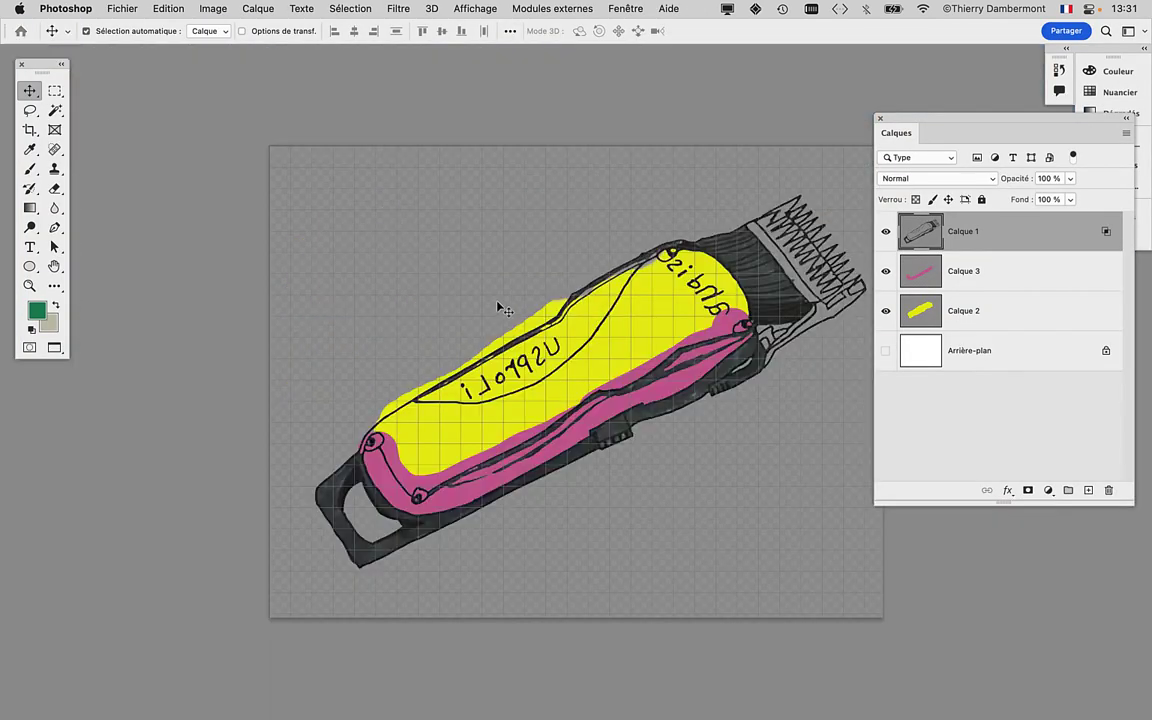
pyautogui.press('super+apostrophe')
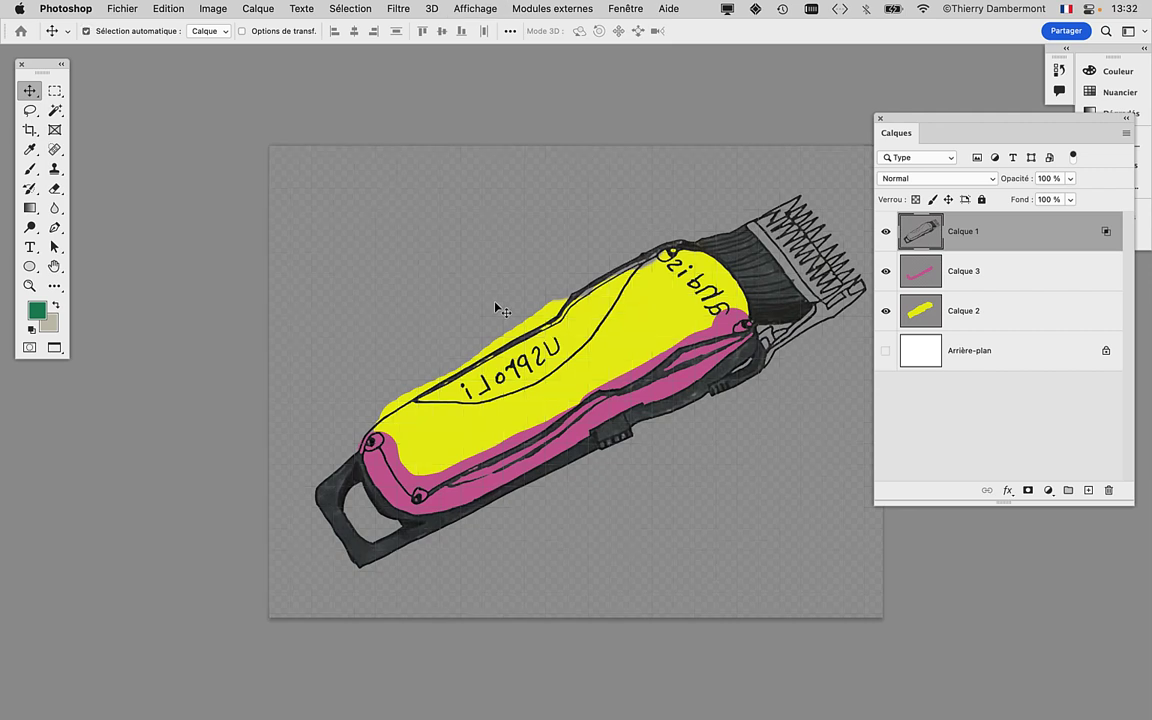
pyautogui.scroll(1, 574, 313)
pyautogui.scroll(1, 574, 313)
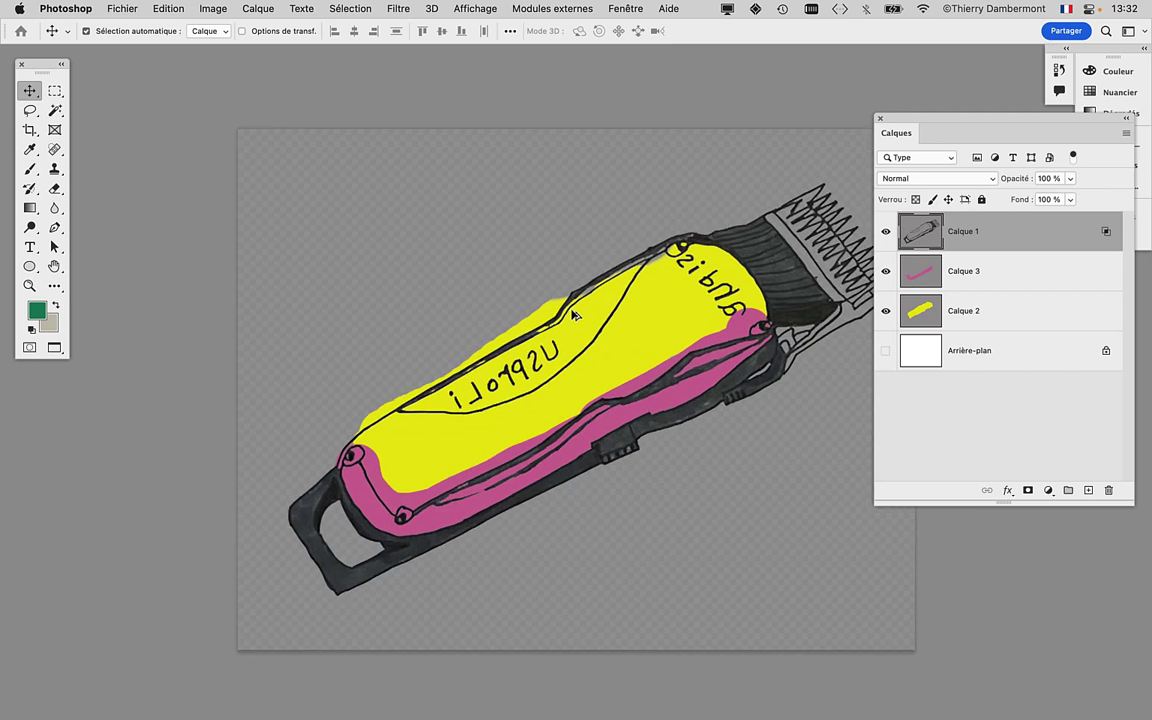
pyautogui.scroll(5, 574, 316)
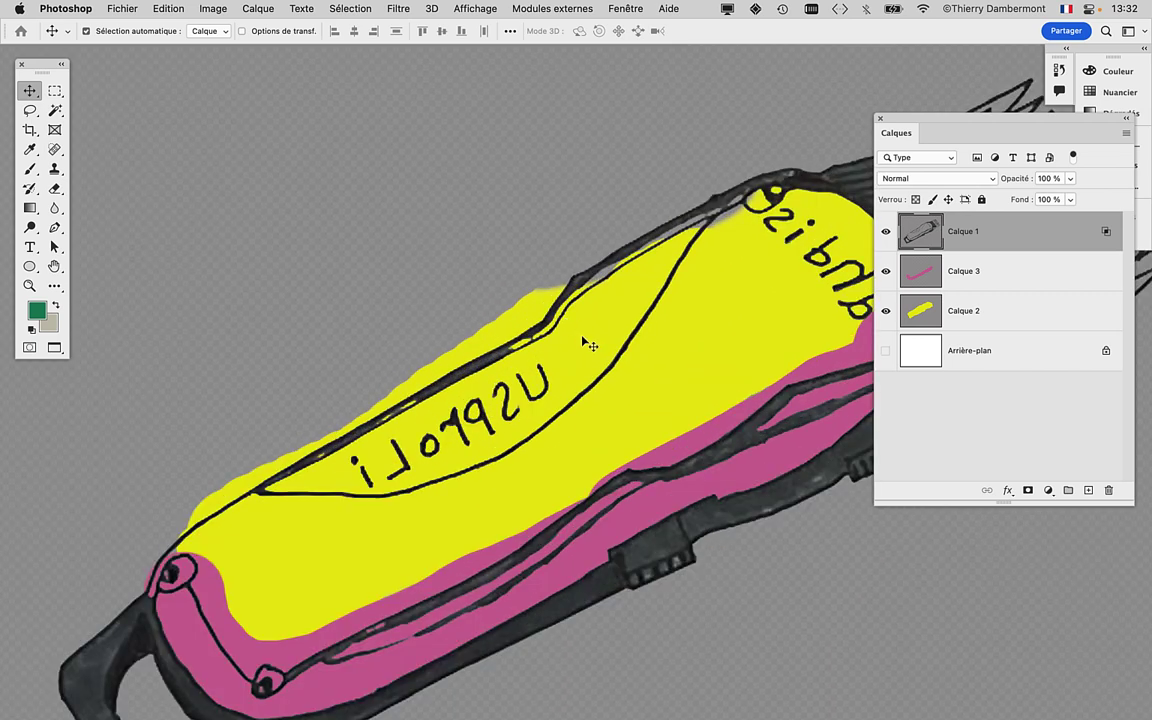
pyautogui.moveTo(586, 339)
pyautogui.mouseDown()
pyautogui.moveTo(246, 269)
pyautogui.moveTo(231, 246)
pyautogui.mouseUp()
pyautogui.scroll(-10, 397, 349)
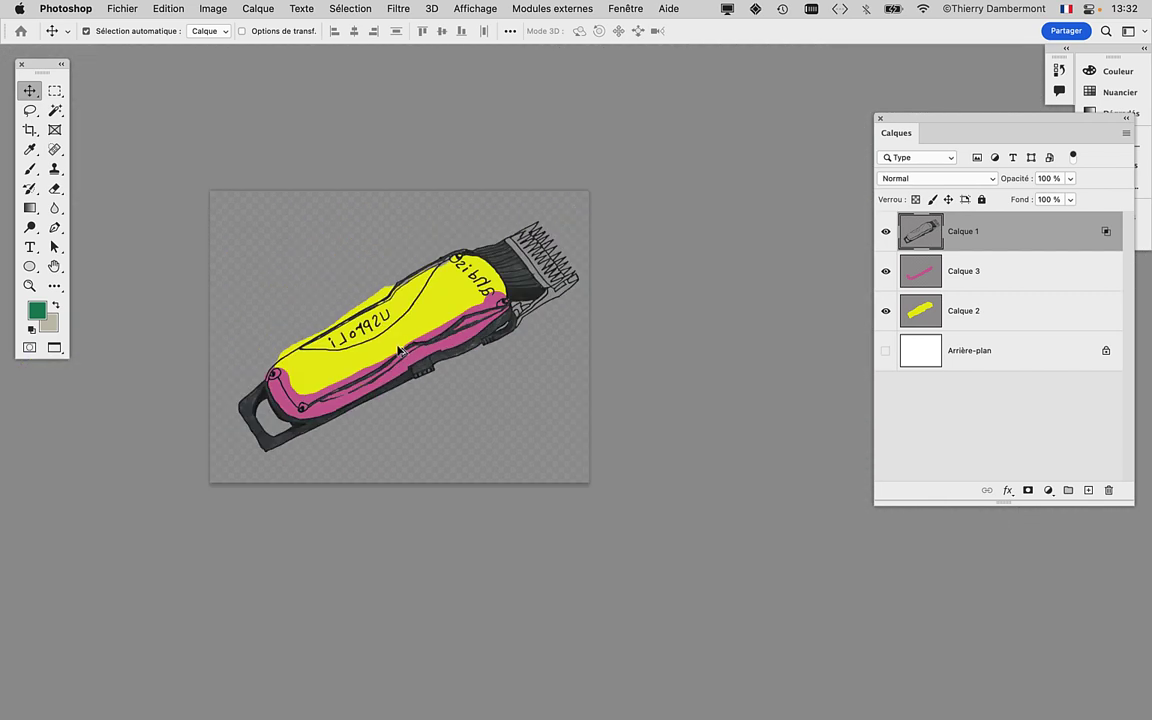
pyautogui.moveTo(924, 118); pyautogui.dragTo(667, 115)
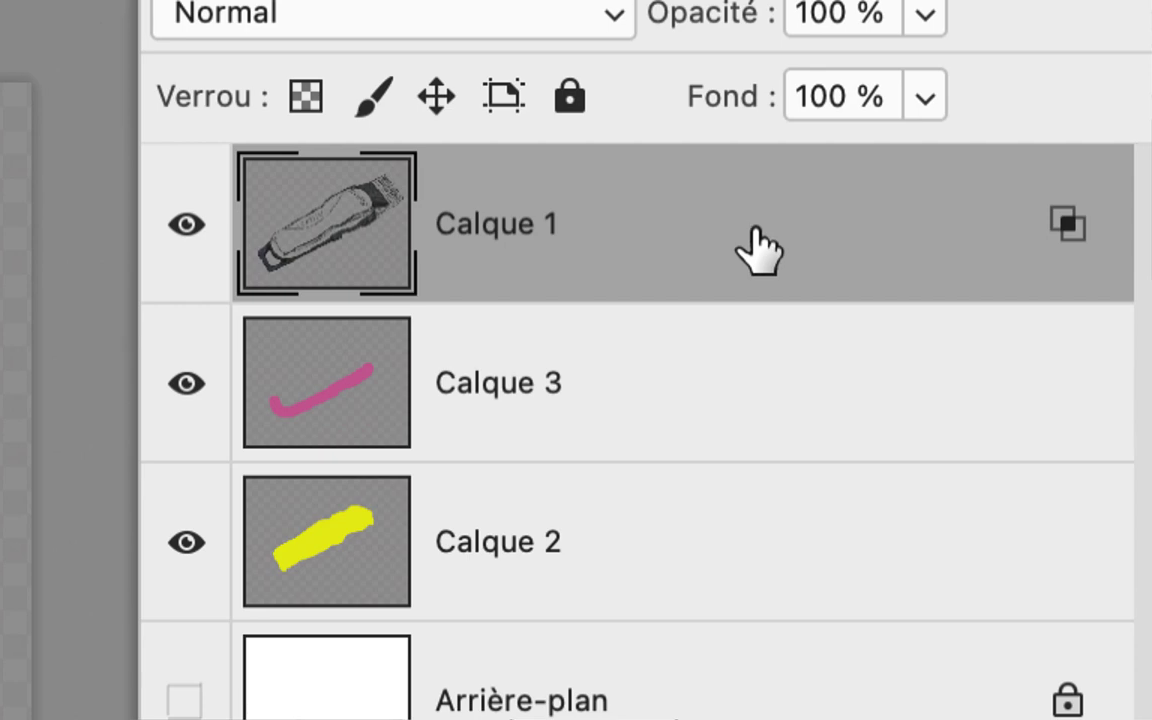
# Set Calque 1's Blend If white point to 162 in Blending Options
pyautogui.doubleClick(530, 230)
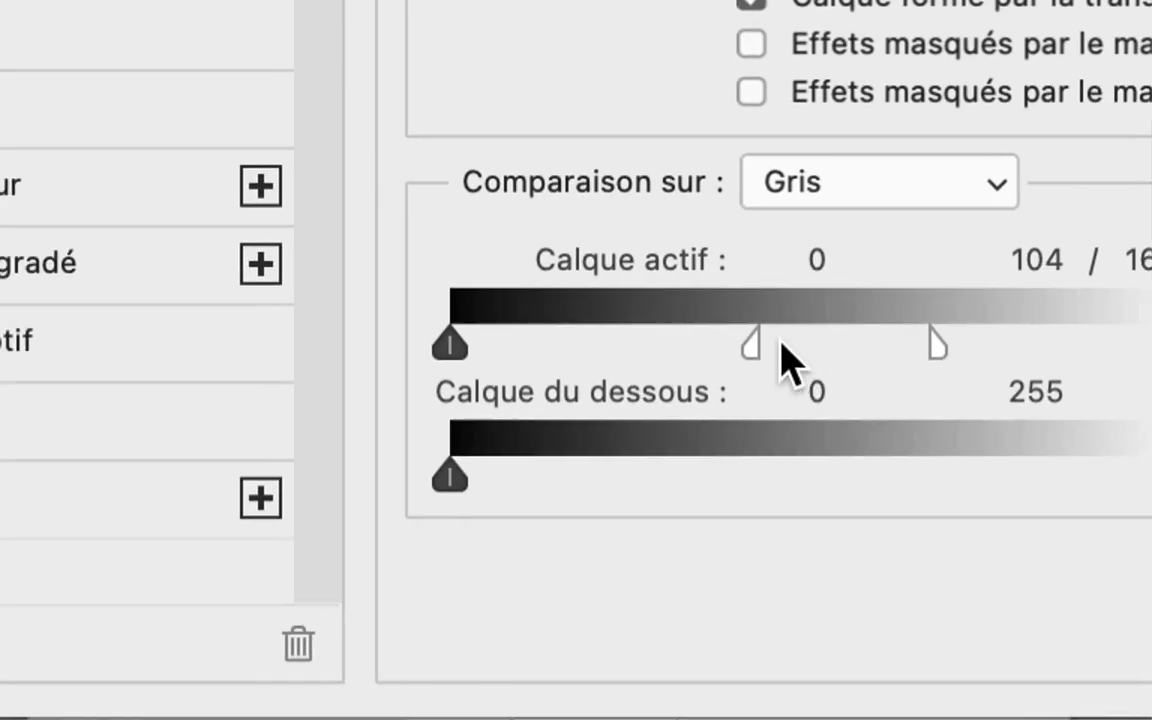
pyautogui.moveTo(779, 342); pyautogui.dragTo(1080, 345)
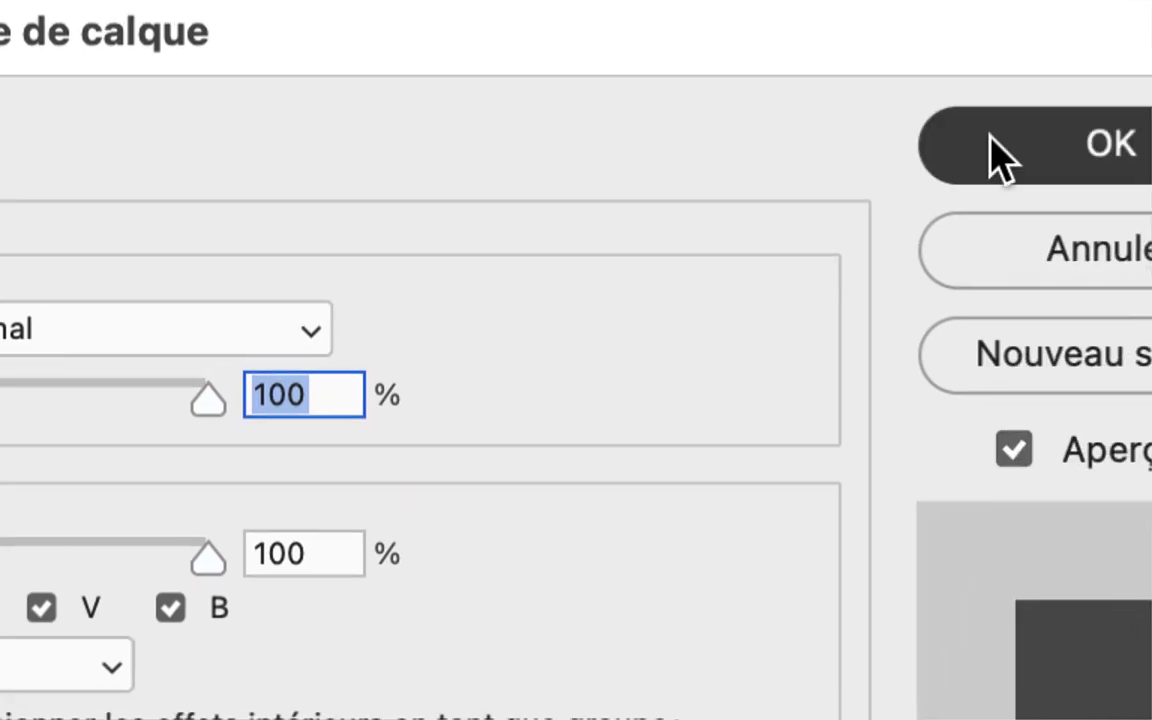
pyautogui.click(988, 155)
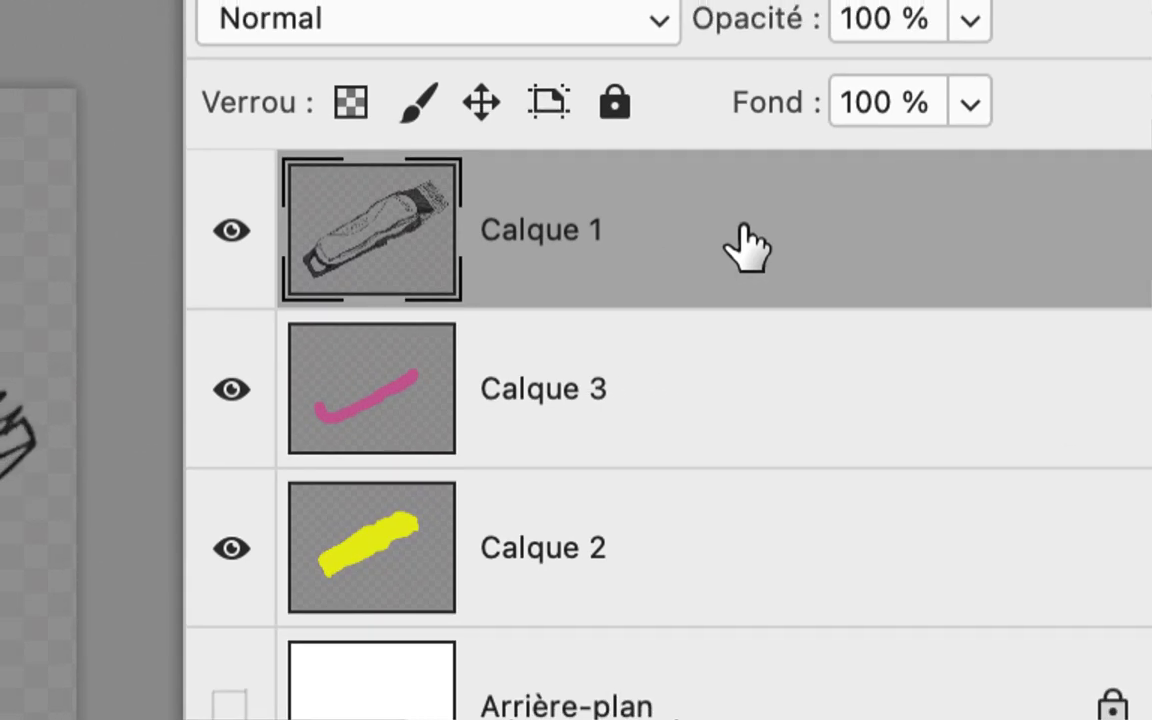
# Readjust Calque 1's Blend If white point, merging it back at 252
pyautogui.doubleClick(748, 245)
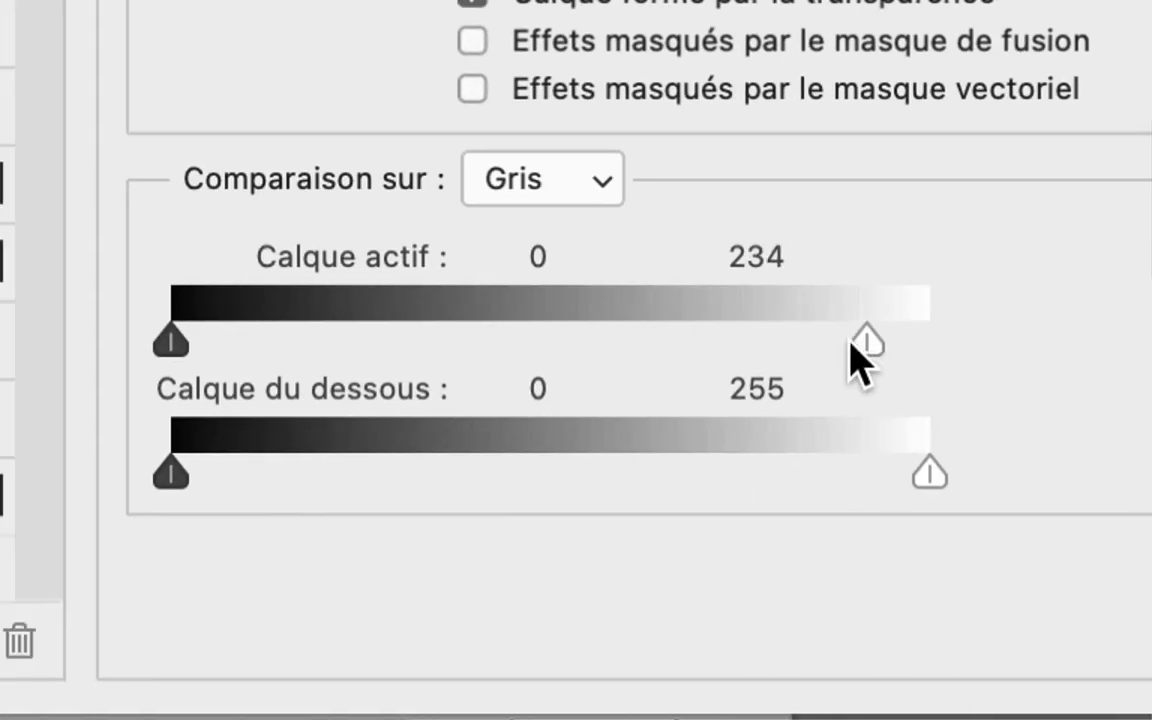
pyautogui.moveTo(900, 340)
pyautogui.mouseDown()
pyautogui.moveTo(826, 345)
pyautogui.moveTo(812, 372)
pyautogui.mouseUp()
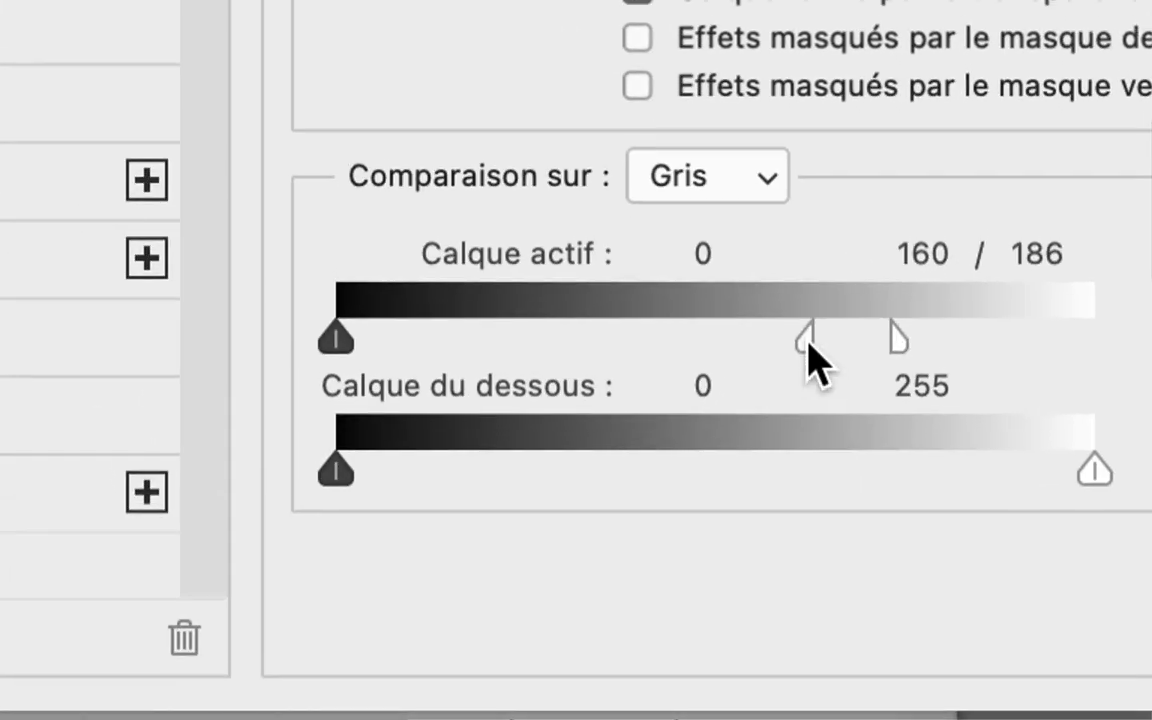
pyautogui.moveTo(793, 292); pyautogui.dragTo(874, 358)
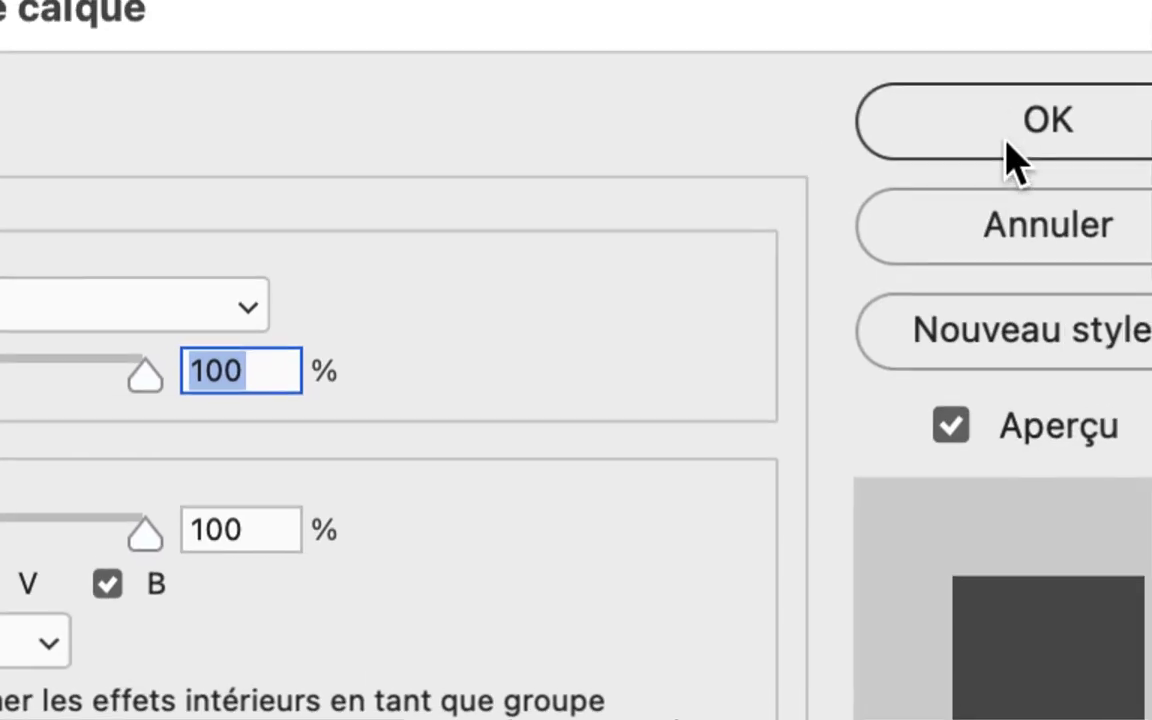
pyautogui.click(1007, 143)
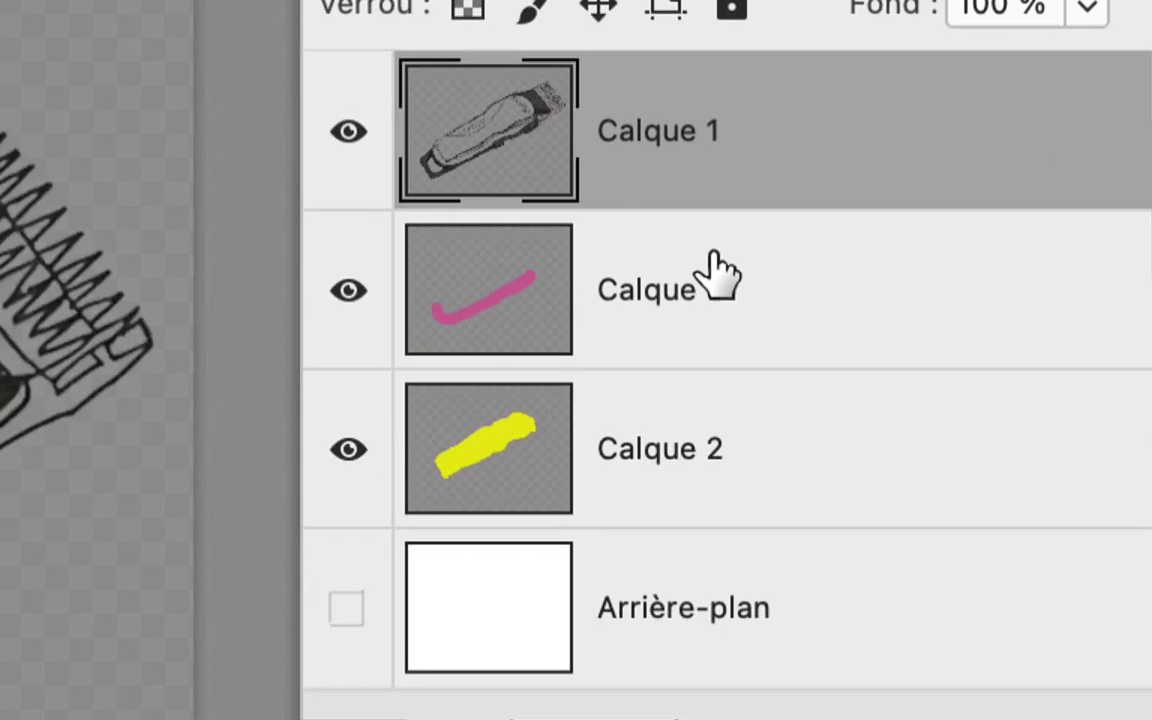
pyautogui.click(495, 335)
pyautogui.click(492, 448)
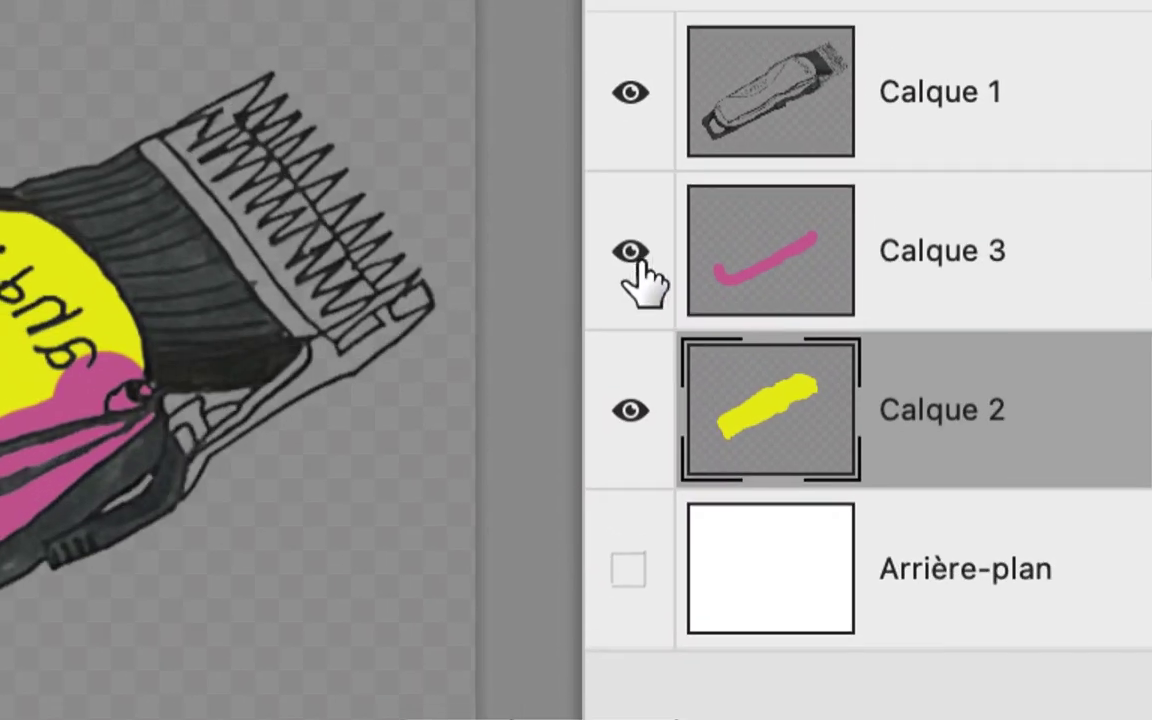
pyautogui.click(632, 262)
pyautogui.click(643, 302)
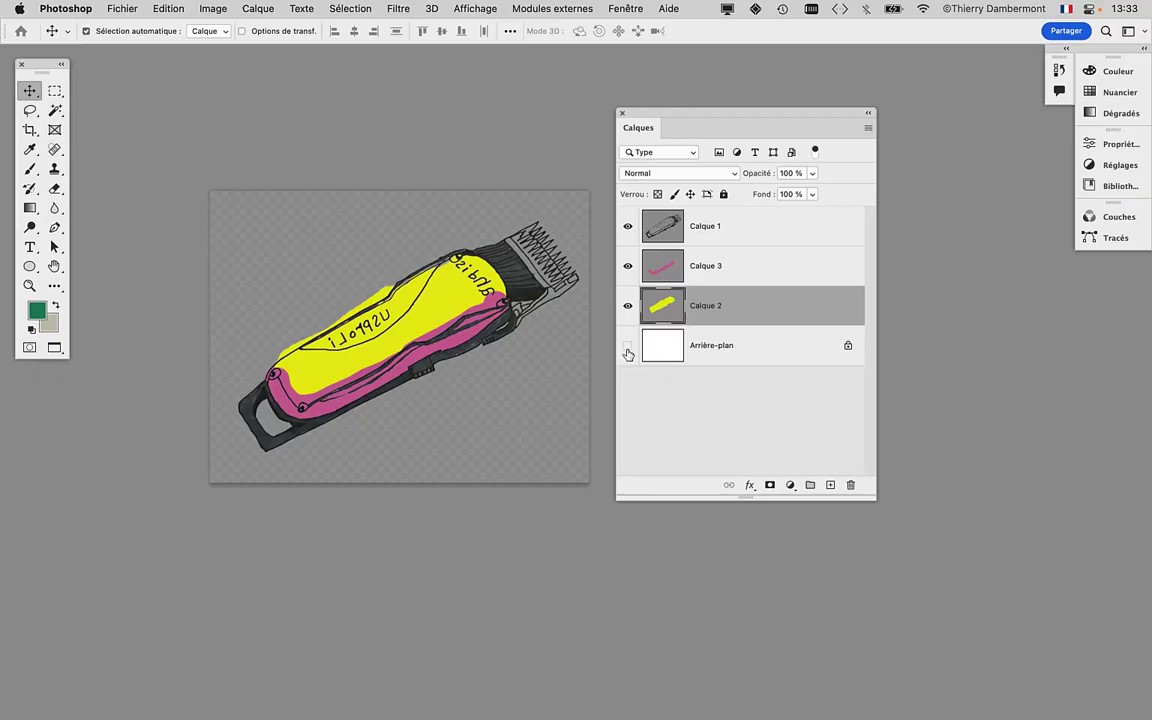
pyautogui.click(628, 345)
pyautogui.moveTo(676, 116); pyautogui.dragTo(765, 121)
pyautogui.scroll(5, 519, 289)
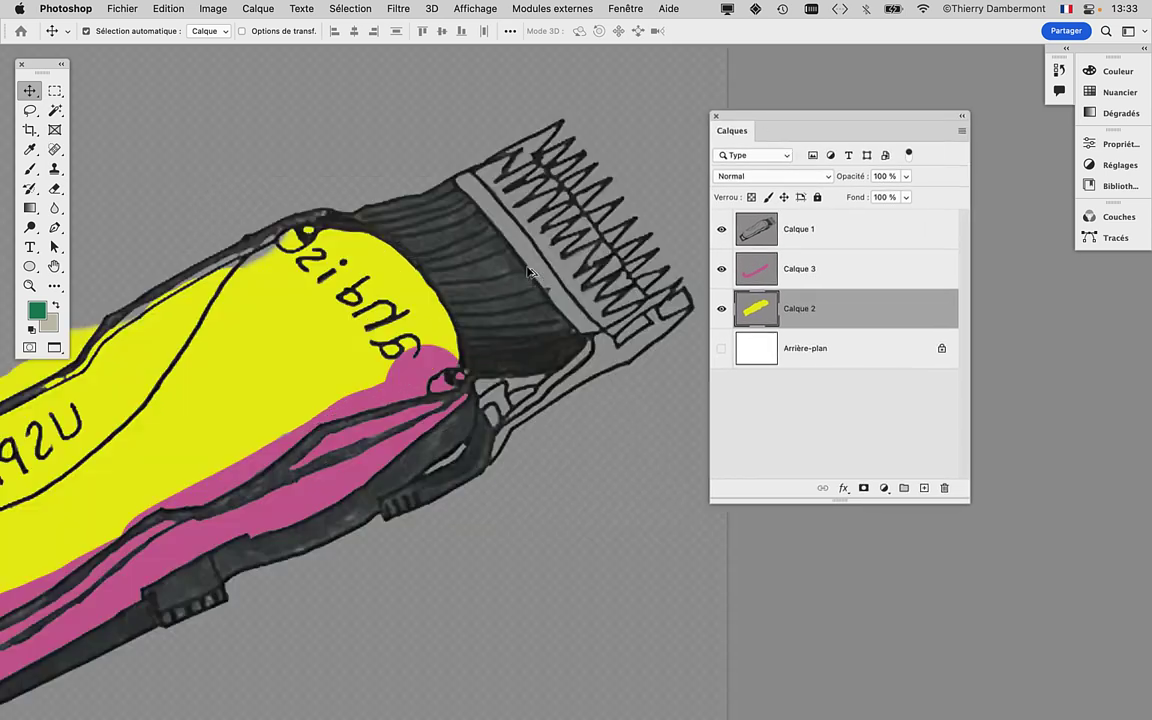
pyautogui.scroll(5, 540, 250)
pyautogui.scroll(-3, 602, 251)
pyautogui.scroll(-2, 598, 252)
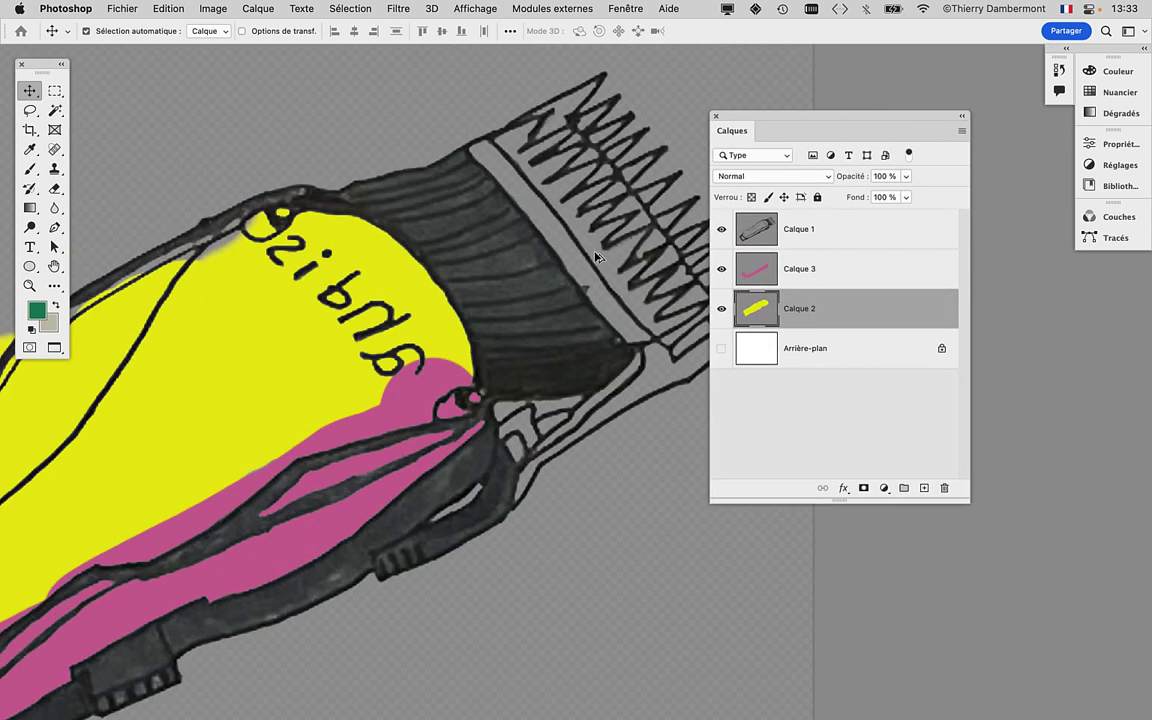
pyautogui.scroll(-1, 597, 254)
pyautogui.scroll(-1, 594, 262)
pyautogui.scroll(-3, 594, 262)
pyautogui.scroll(-2, 600, 250)
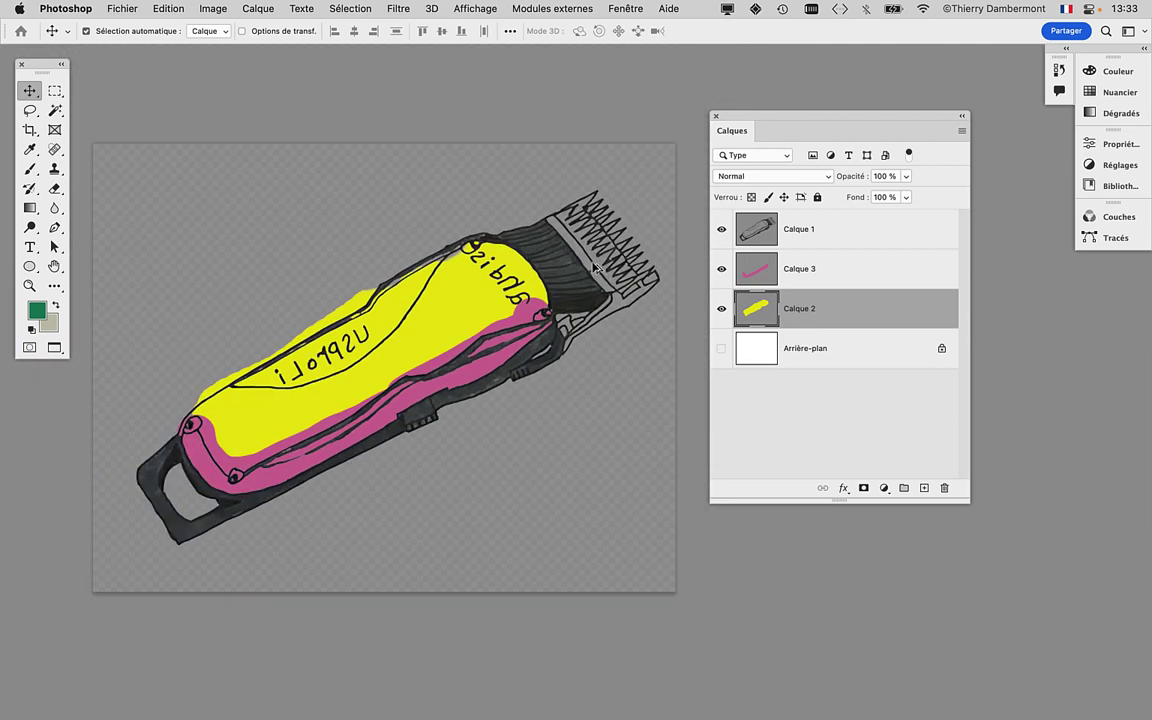
pyautogui.scroll(5, 619, 217)
pyautogui.scroll(3, 601, 242)
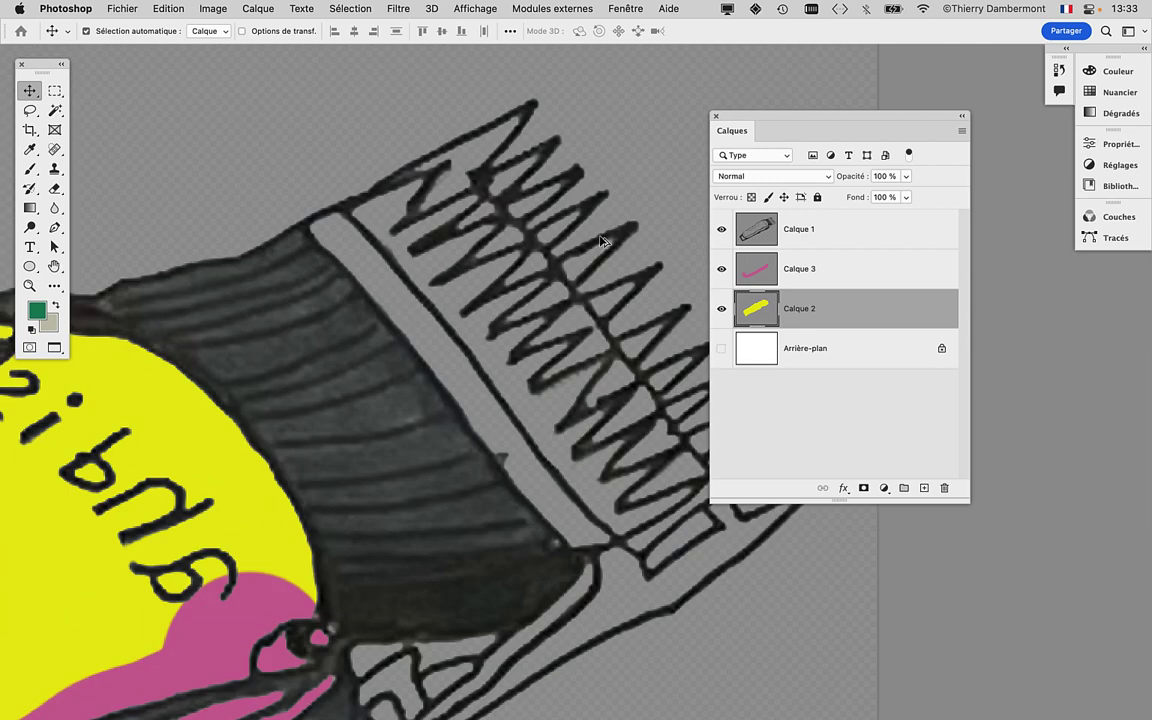
pyautogui.scroll(-2, 590, 250)
pyautogui.scroll(-2, 450, 260)
pyautogui.scroll(-1, 372, 251)
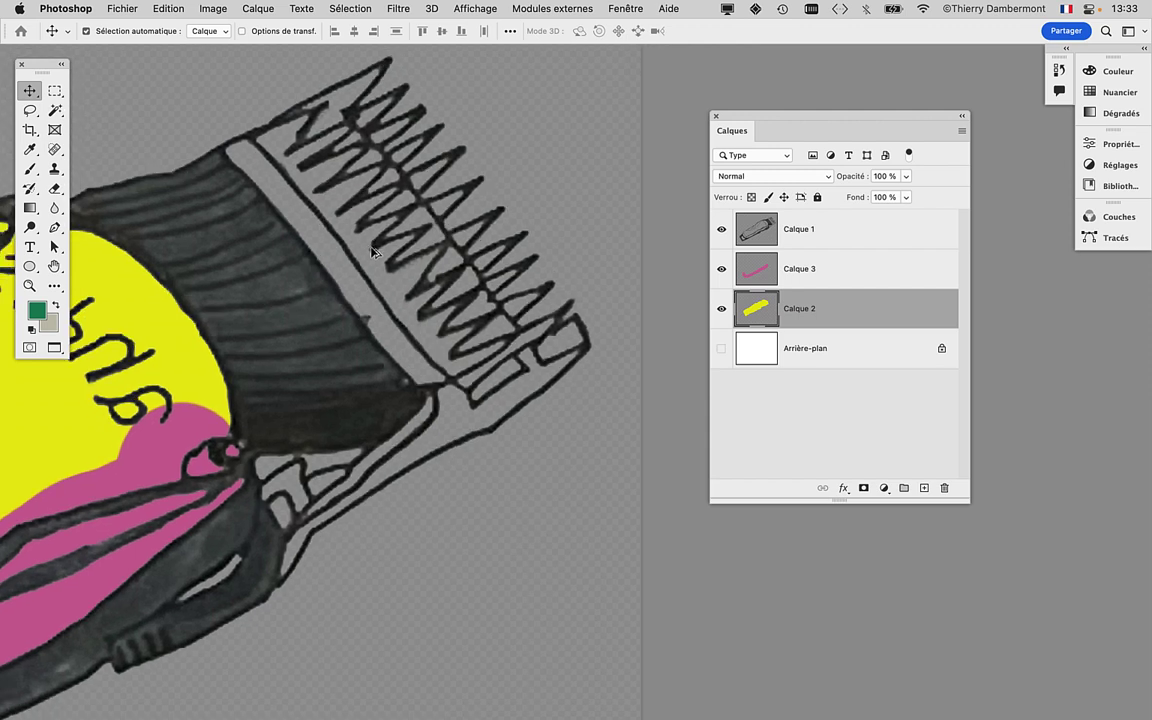
pyautogui.scroll(-1, 372, 251)
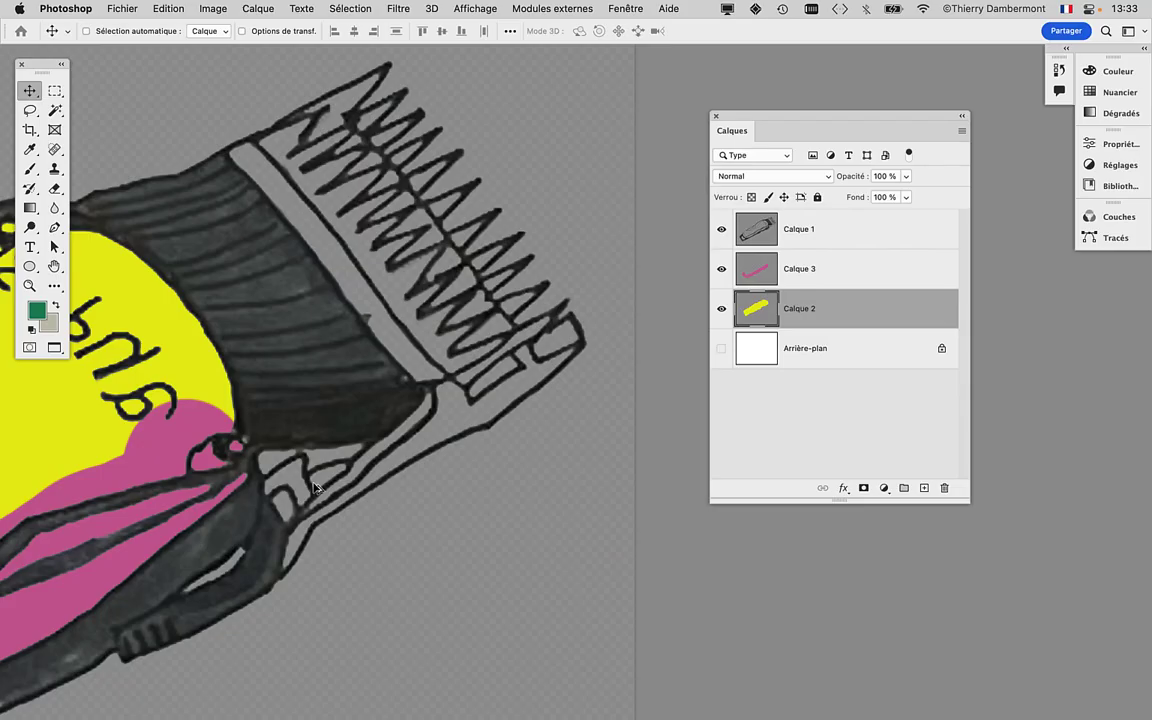
pyautogui.scroll(-1, 313, 487)
pyautogui.scroll(-1, 340, 485)
pyautogui.scroll(-1, 406, 482)
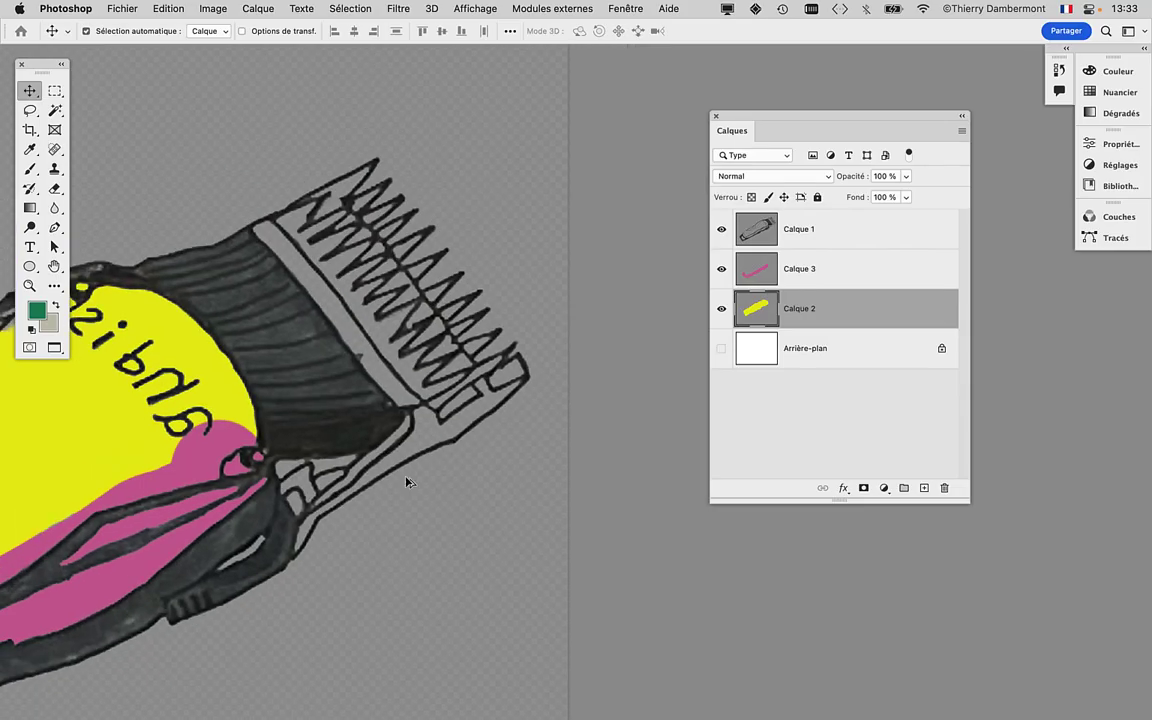
pyautogui.moveTo(761, 117); pyautogui.dragTo(727, 98)
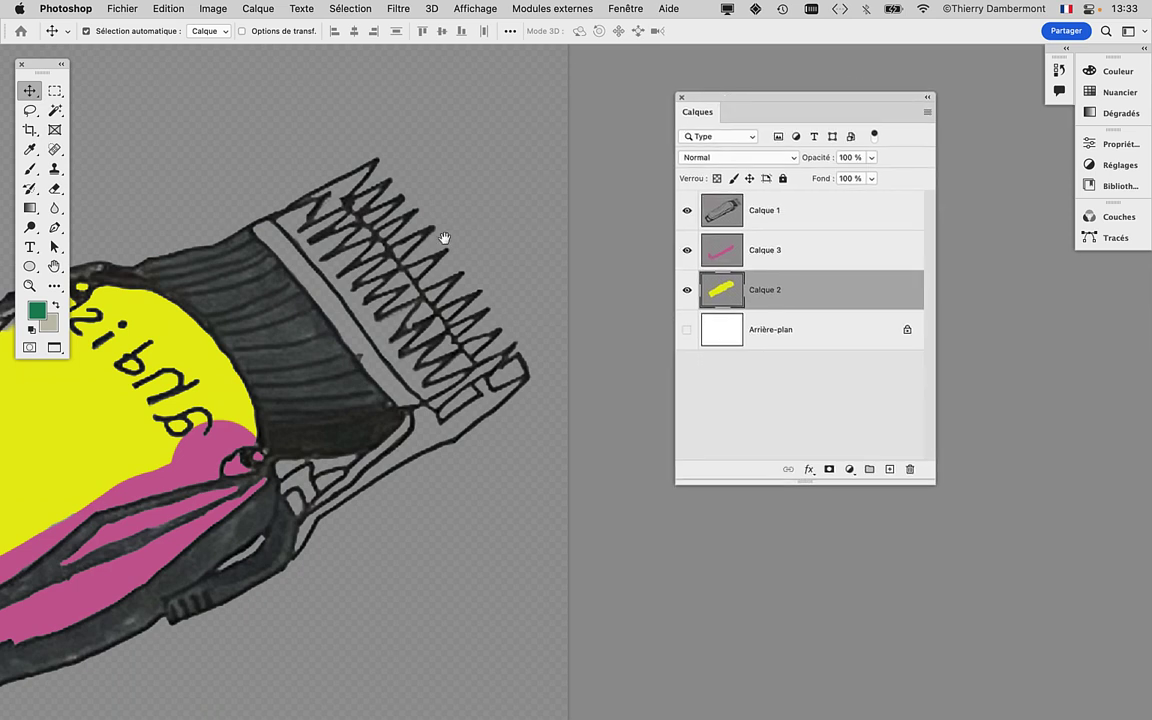
pyautogui.moveTo(442, 239); pyautogui.dragTo(577, 182)
pyautogui.moveTo(748, 98); pyautogui.dragTo(793, 79)
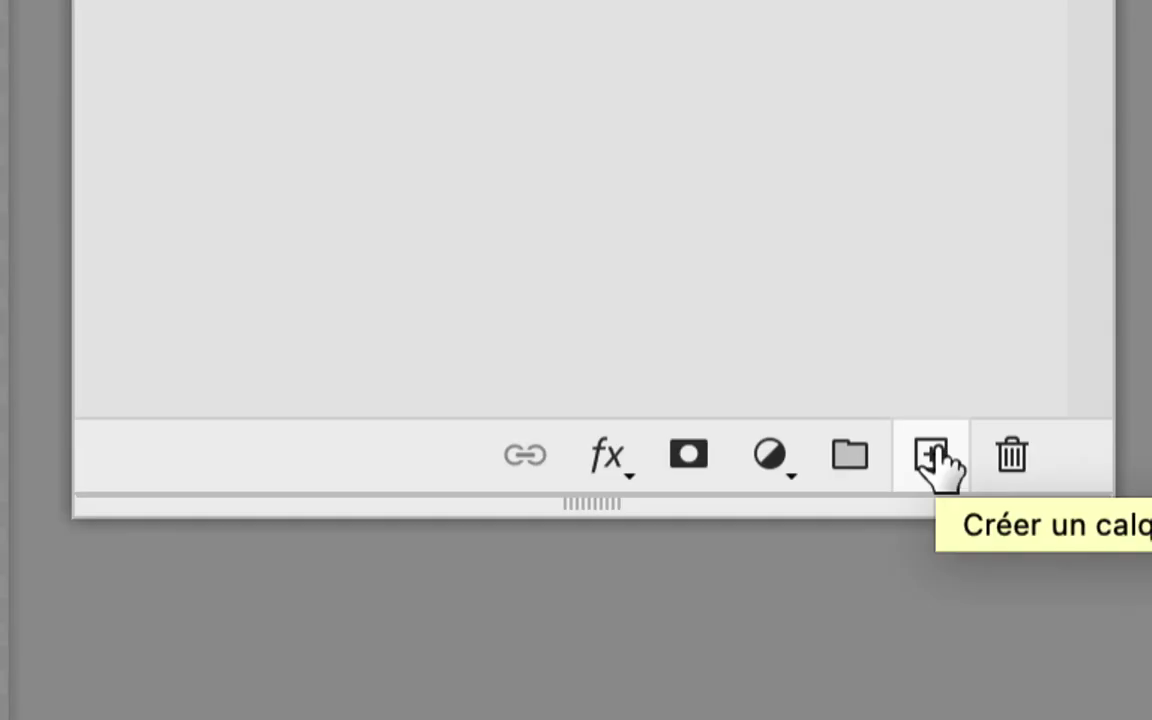
# Add empty layer Calque 4 above Calque 2 and shrink the round brush from 758 px to about 25 px
pyautogui.click(934, 458)
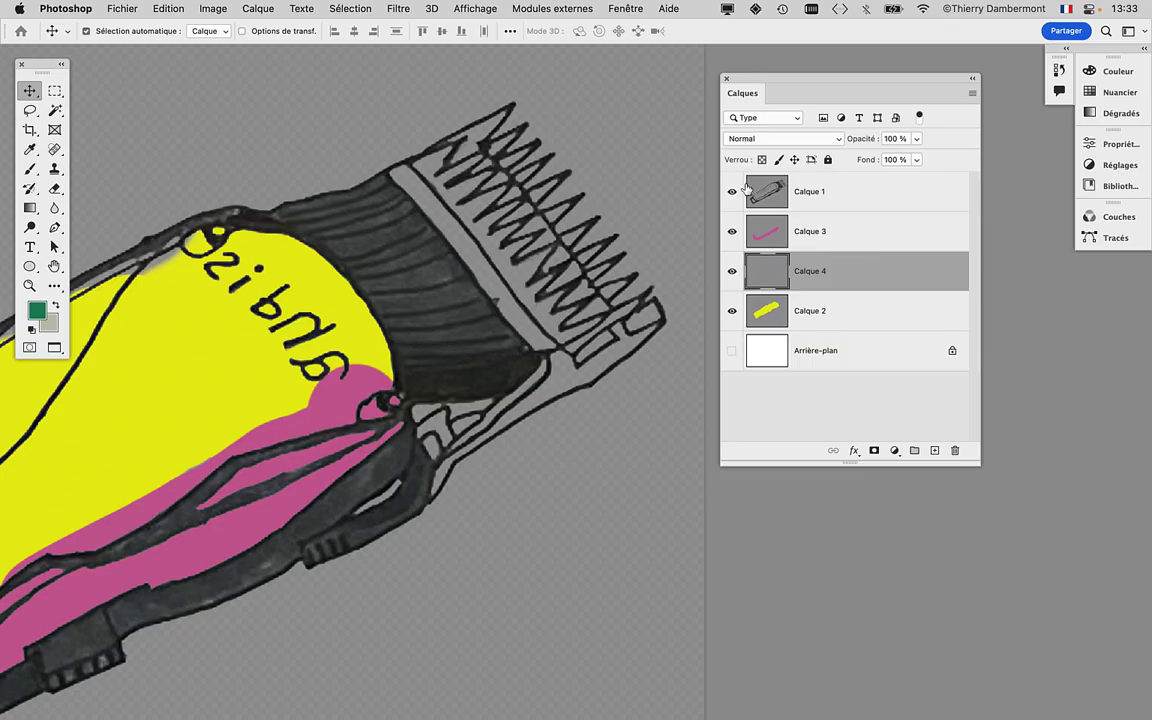
pyautogui.click(28, 172)
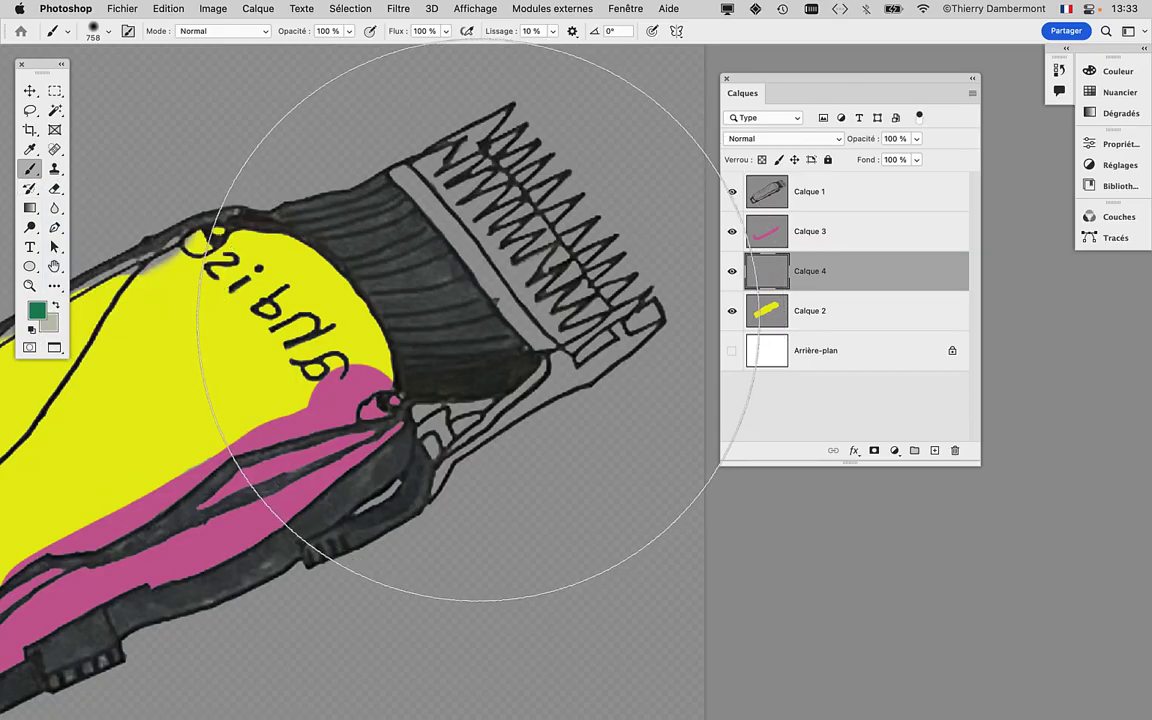
pyautogui.moveTo(471, 320)
pyautogui.mouseDown()
pyautogui.moveTo(354, 341)
pyautogui.moveTo(424, 576)
pyautogui.mouseUp()
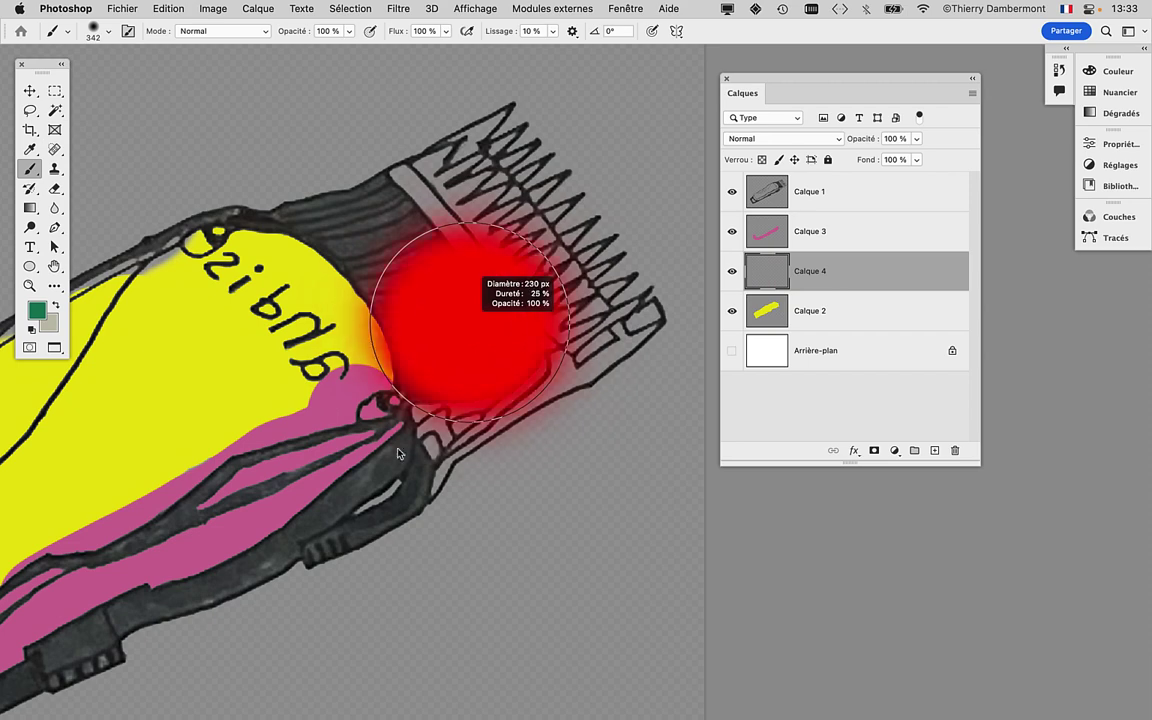
pyautogui.moveTo(424, 576); pyautogui.dragTo(229, 444)
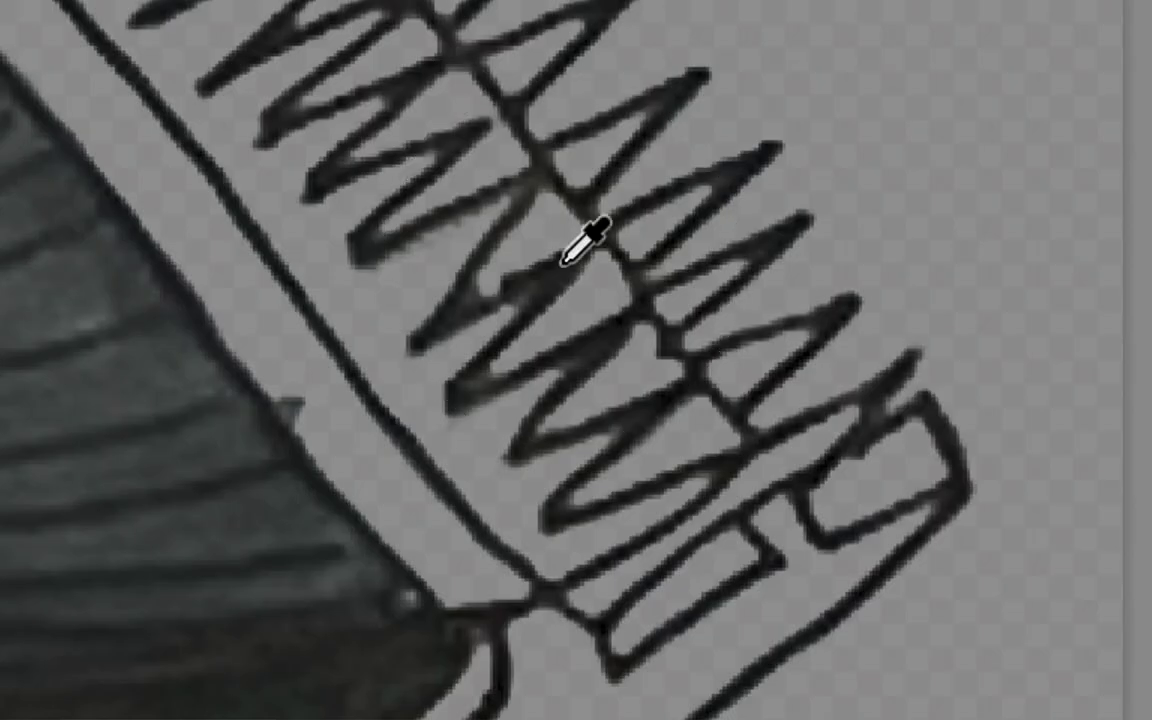
pyautogui.moveTo(565, 267)
pyautogui.mouseDown()
pyautogui.moveTo(522, 267)
pyautogui.moveTo(571, 278)
pyautogui.moveTo(501, 270)
pyautogui.moveTo(563, 278)
pyautogui.moveTo(532, 270)
pyautogui.moveTo(550, 190)
pyautogui.moveTo(560, 309)
pyautogui.moveTo(525, 306)
pyautogui.moveTo(553, 262)
pyautogui.moveTo(540, 265)
pyautogui.mouseUp()
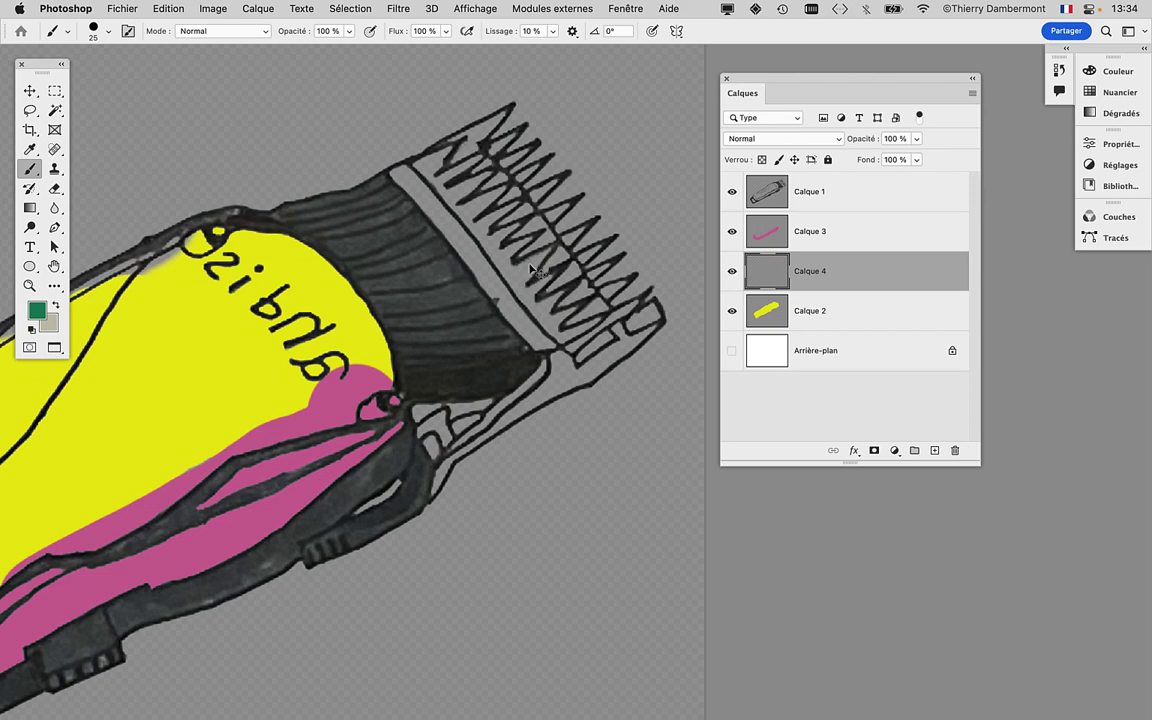
# Set Pas to 8 % in Fenêtre > Paramètres de pinceau, then close the panel
pyautogui.click(625, 8)
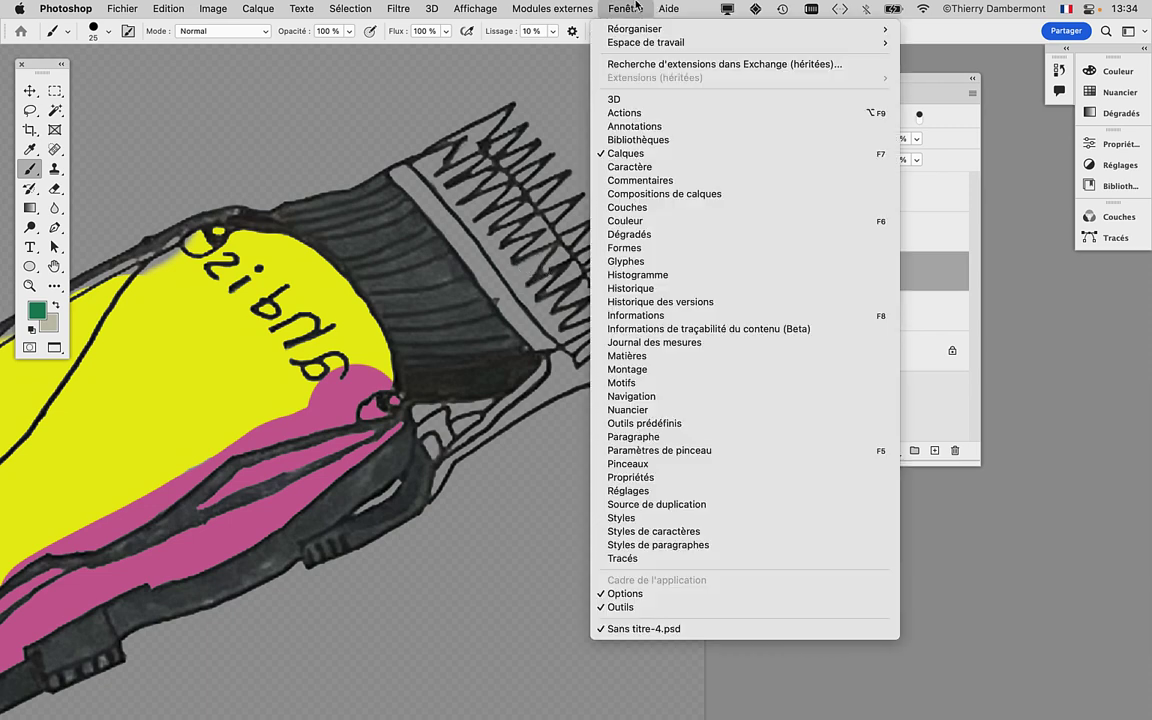
pyautogui.click(647, 452)
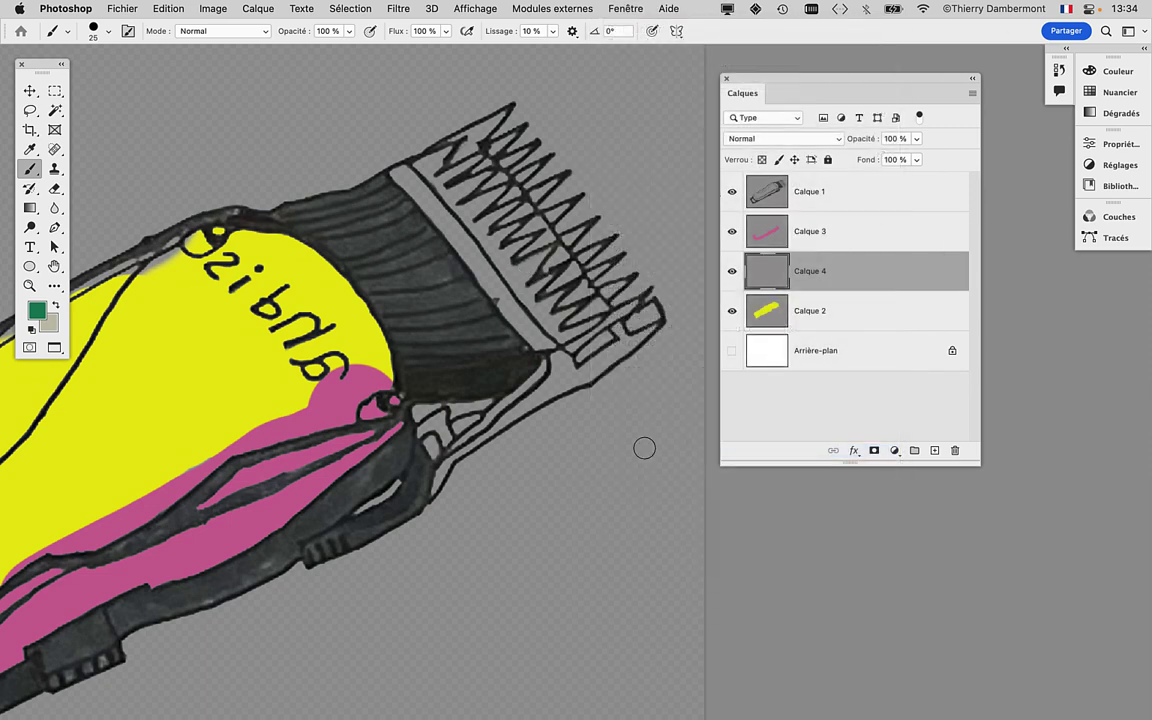
pyautogui.moveTo(770, 115)
pyautogui.mouseDown()
pyautogui.moveTo(218, 93)
pyautogui.moveTo(216, 62)
pyautogui.moveTo(411, 57)
pyautogui.moveTo(266, 71)
pyautogui.mouseUp()
pyautogui.click(1018, 117)
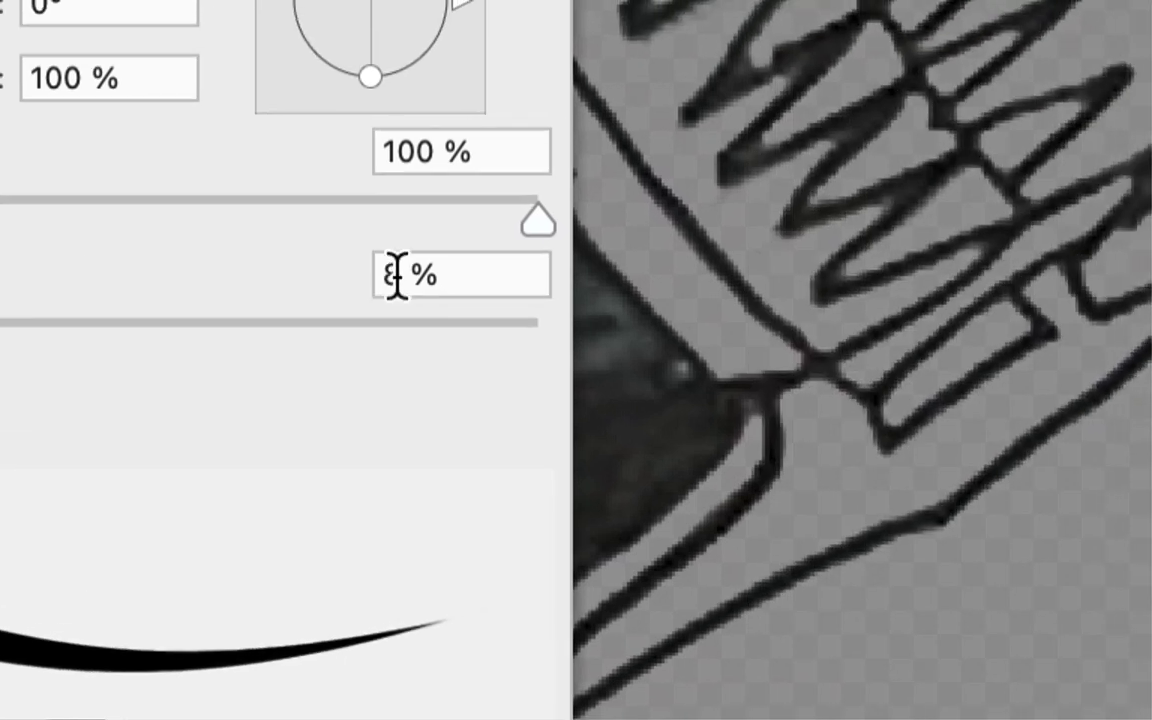
pyautogui.click(430, 266)
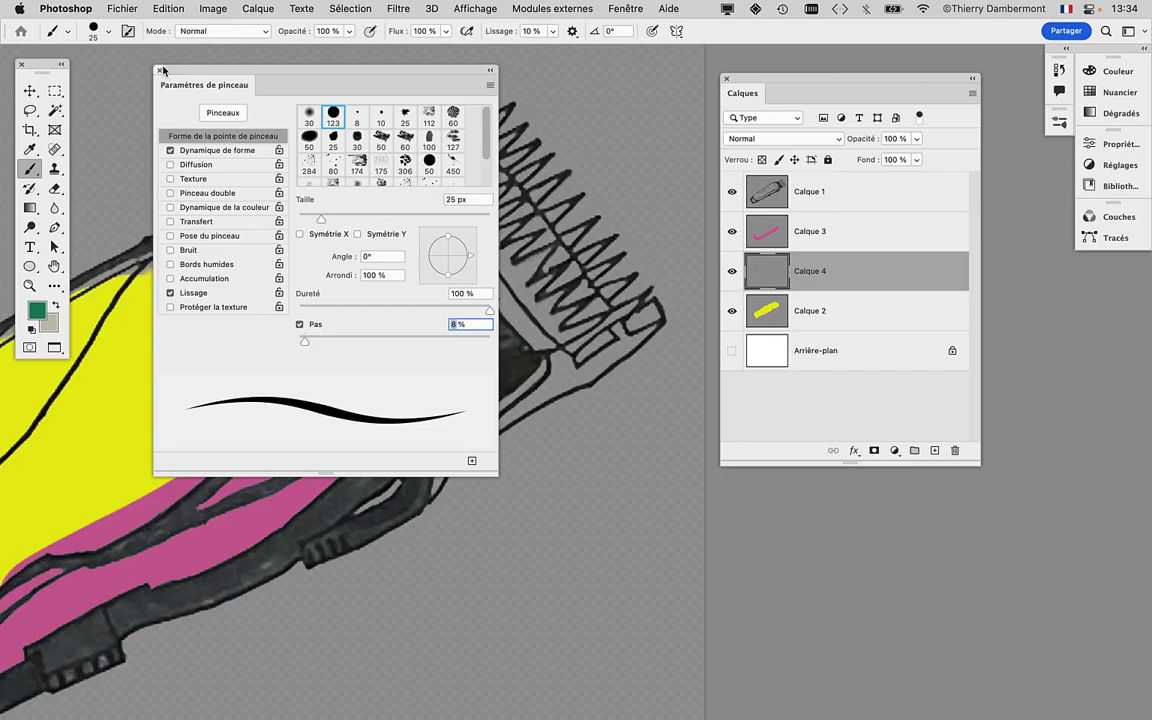
pyautogui.click(158, 70)
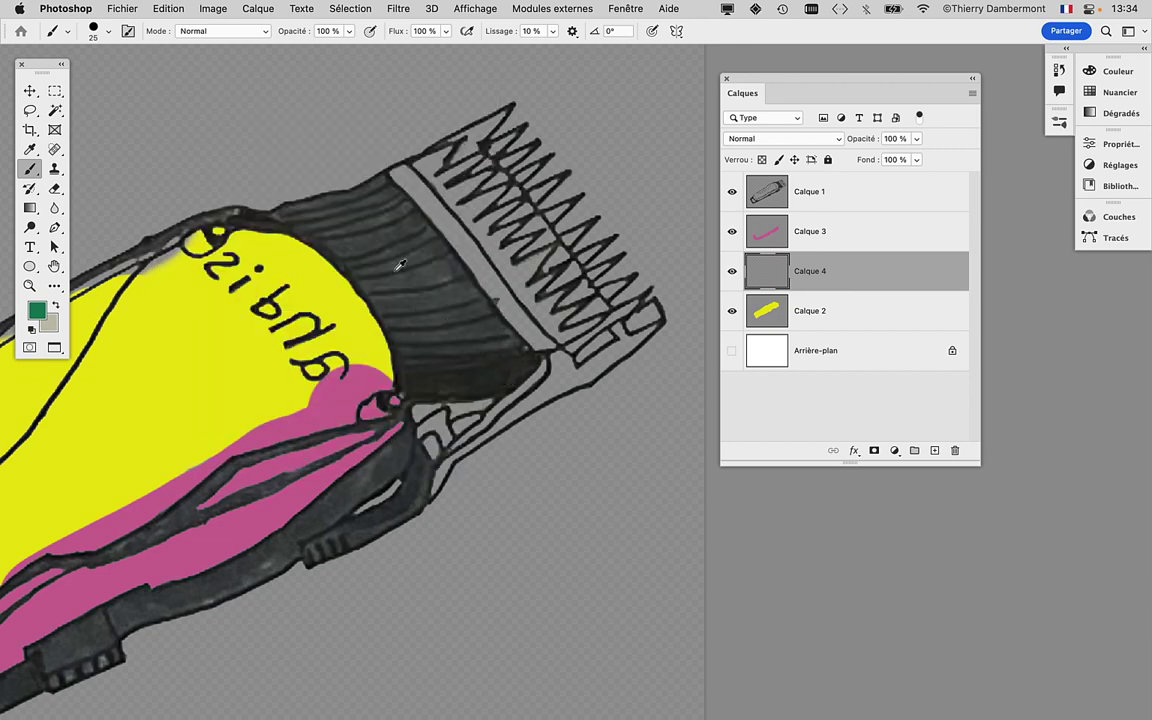
# Zoom in on the comb and reduce the brush to about 18 px
pyautogui.scroll(3, 400, 265)
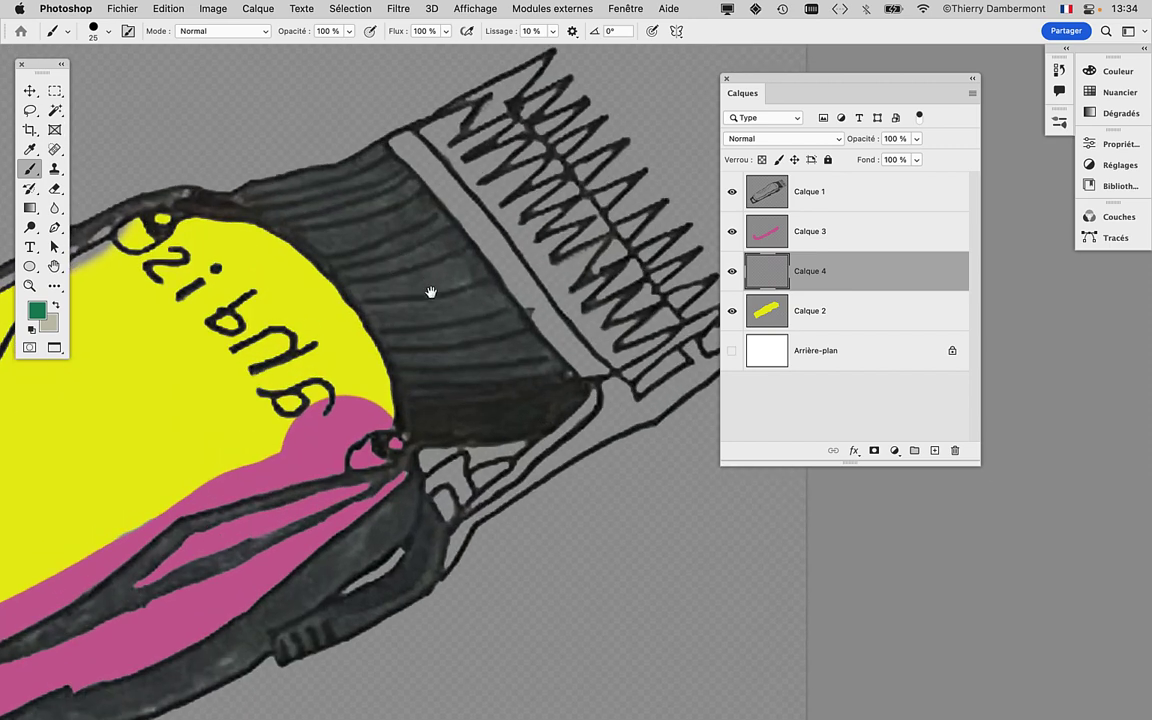
pyautogui.scroll(2, 314, 298)
pyautogui.scroll(2, 314, 310)
pyautogui.scroll(2, 318, 319)
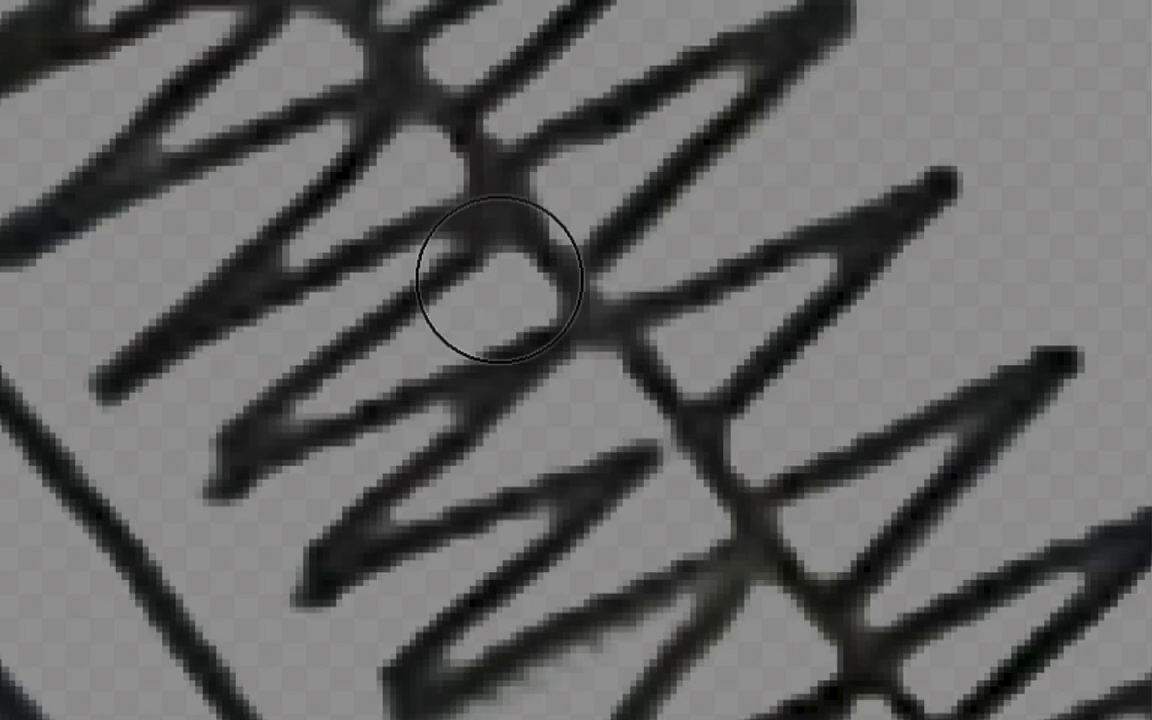
pyautogui.moveTo(500, 280)
pyautogui.mouseDown()
pyautogui.moveTo(487, 280)
pyautogui.moveTo(509, 278)
pyautogui.moveTo(489, 267)
pyautogui.moveTo(490, 280)
pyautogui.mouseUp()
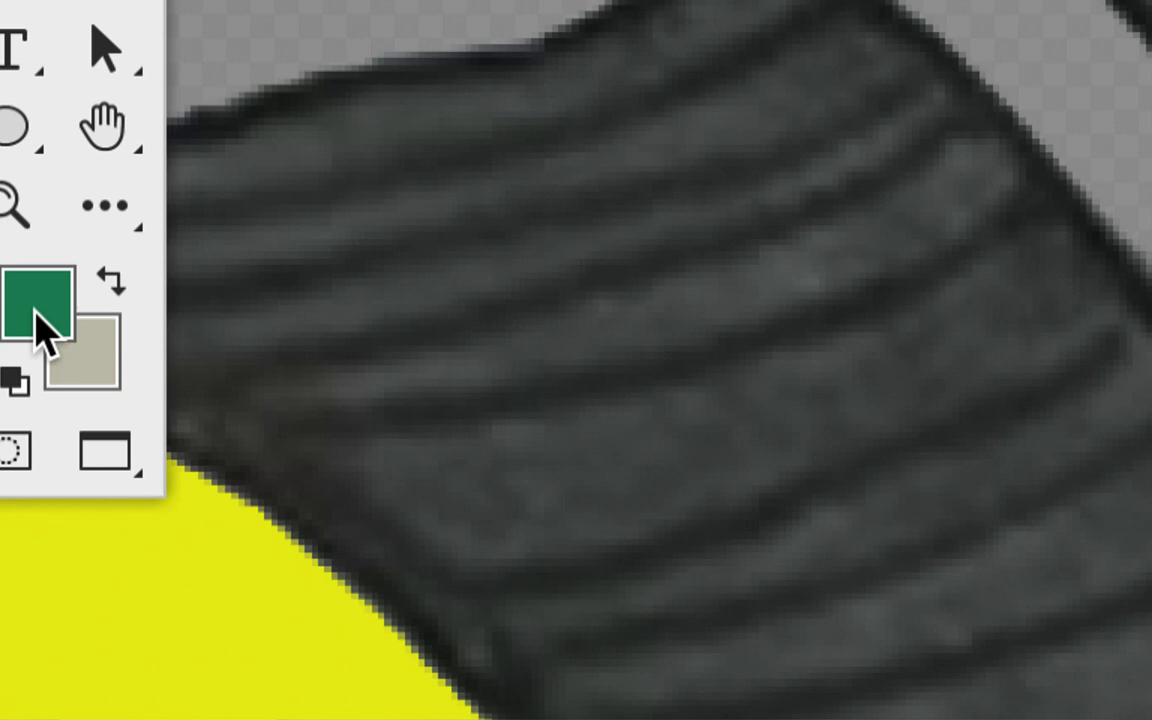
# Set the foreground colour to light mint green 22e3af
pyautogui.click(38, 314)
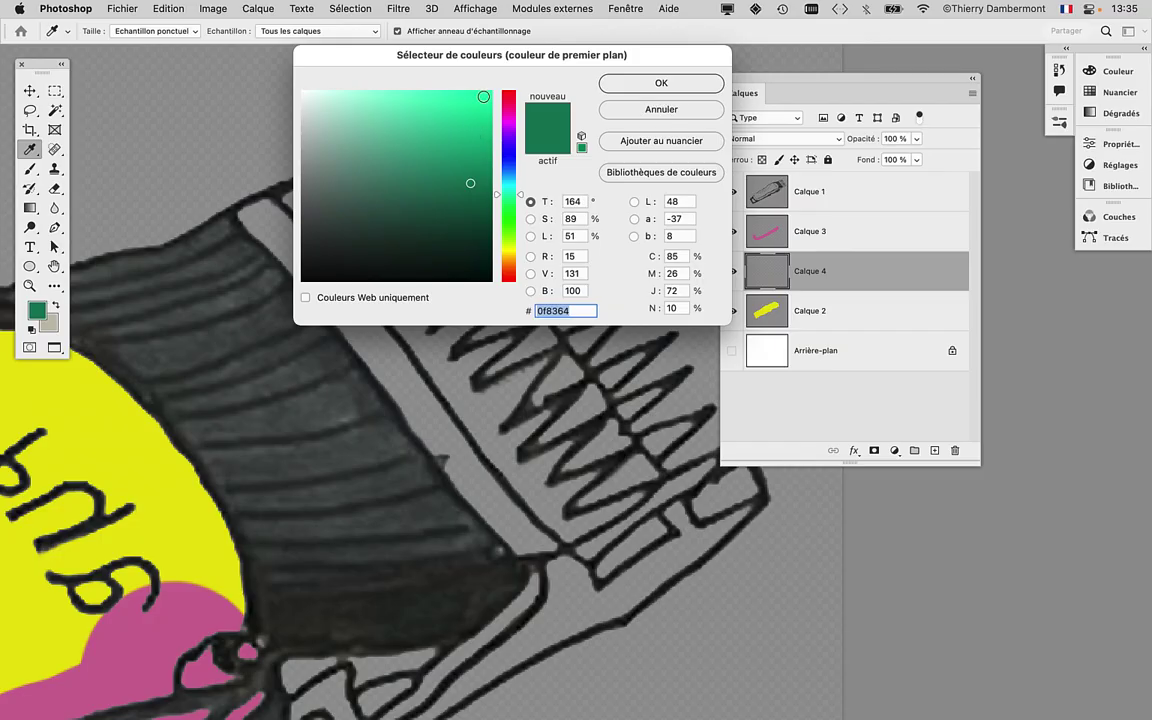
pyautogui.click(463, 111)
pyautogui.click(676, 83)
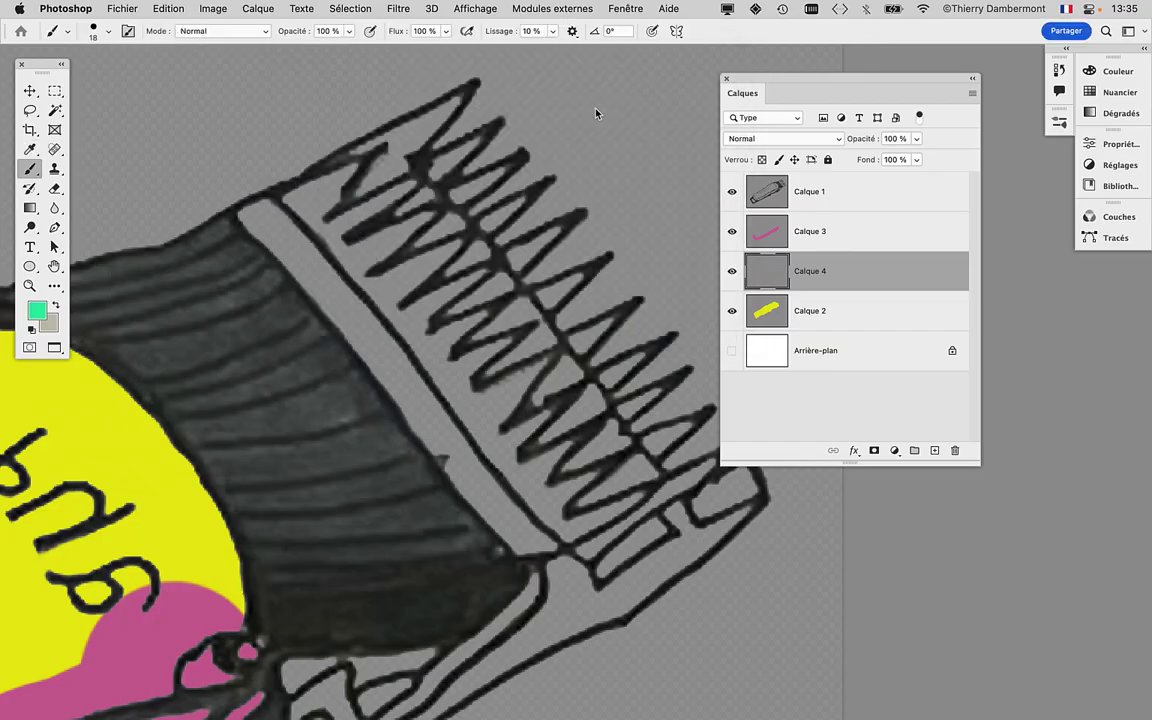
pyautogui.scroll(2, 370, 230)
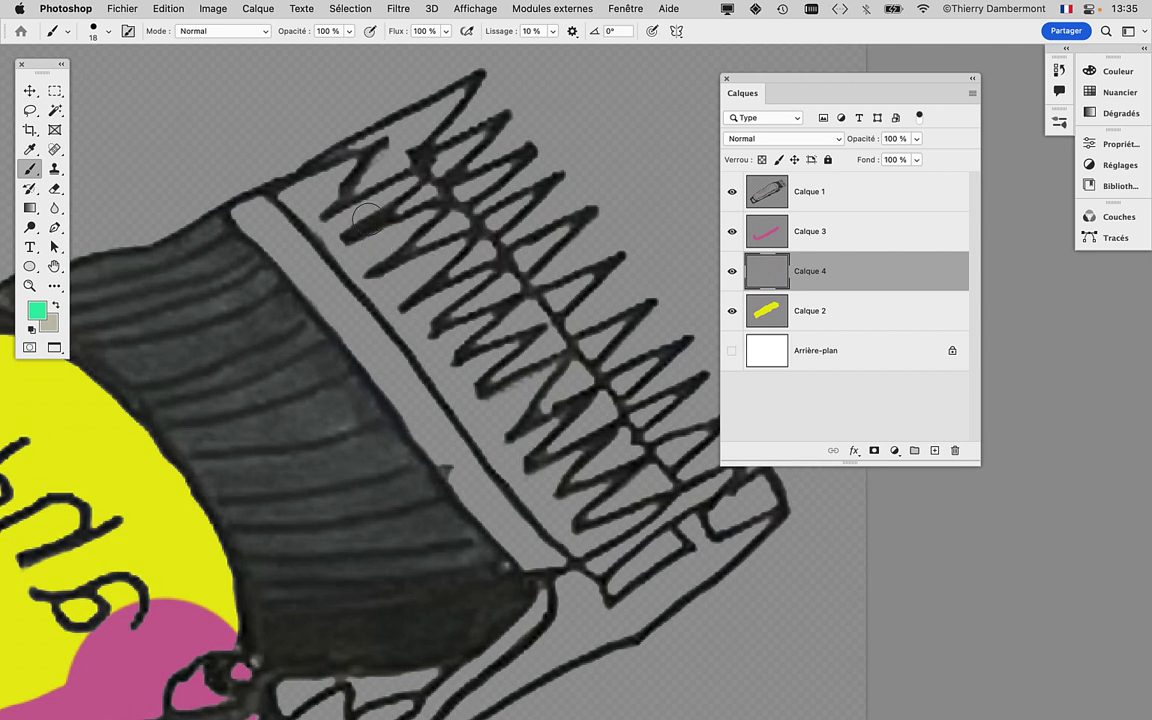
# Paint light green along the comb's top edge, zigzag teeth and bottom edge
pyautogui.moveTo(257, 214)
pyautogui.mouseDown()
pyautogui.moveTo(437, 111)
pyautogui.moveTo(516, 157)
pyautogui.moveTo(560, 225)
pyautogui.moveTo(456, 262)
pyautogui.moveTo(550, 240)
pyautogui.moveTo(490, 308)
pyautogui.moveTo(626, 320)
pyautogui.mouseUp()
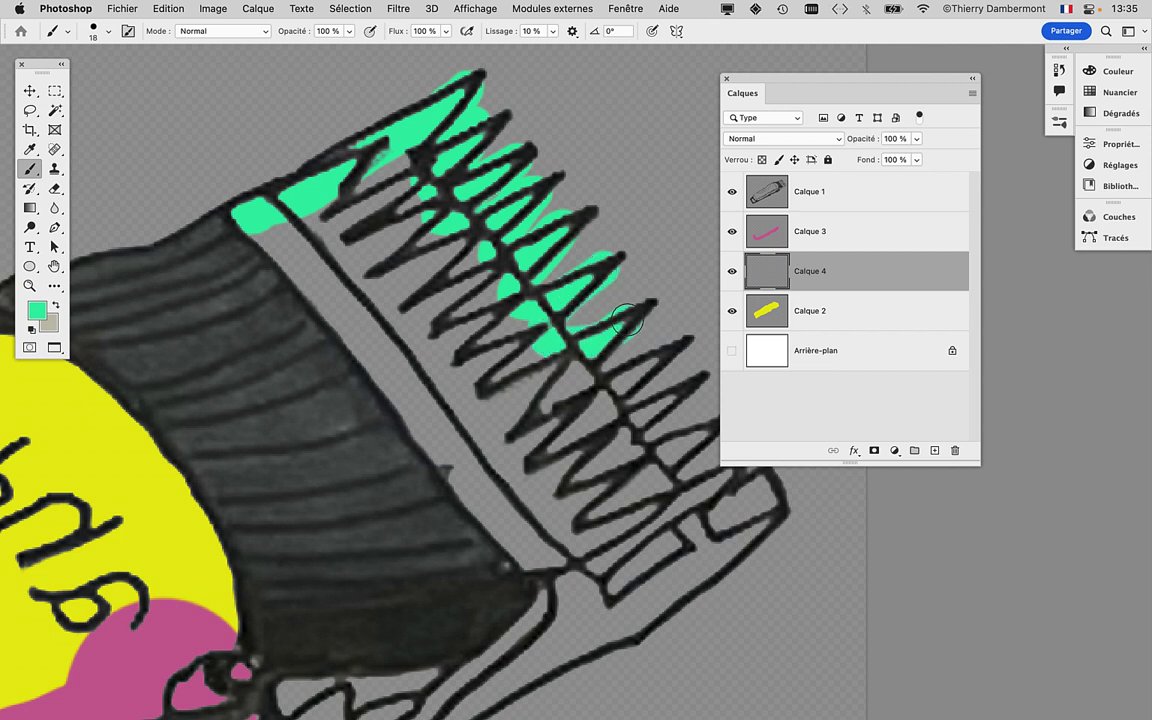
pyautogui.hscroll(5, 560, 340)
pyautogui.moveTo(329, 334)
pyautogui.mouseDown()
pyautogui.moveTo(450, 342)
pyautogui.moveTo(493, 369)
pyautogui.moveTo(470, 320)
pyautogui.moveTo(440, 395)
pyautogui.moveTo(500, 365)
pyautogui.moveTo(555, 447)
pyautogui.mouseUp()
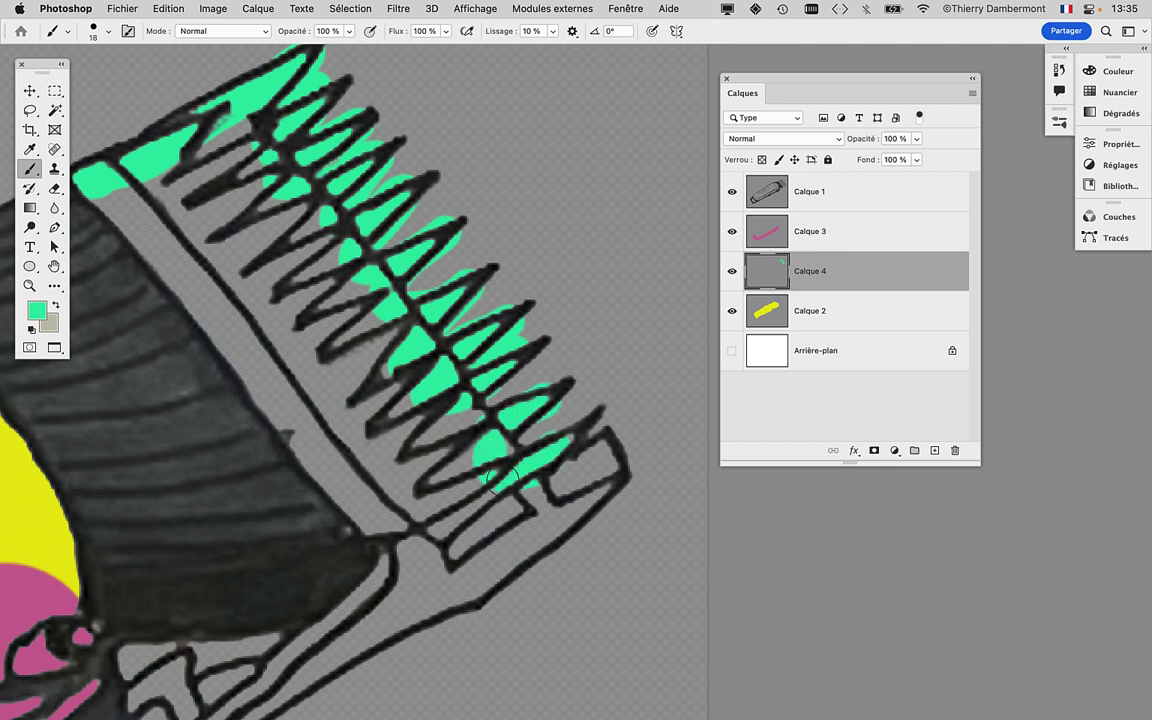
pyautogui.moveTo(475, 492)
pyautogui.mouseDown()
pyautogui.moveTo(362, 508)
pyautogui.moveTo(453, 497)
pyautogui.mouseUp()
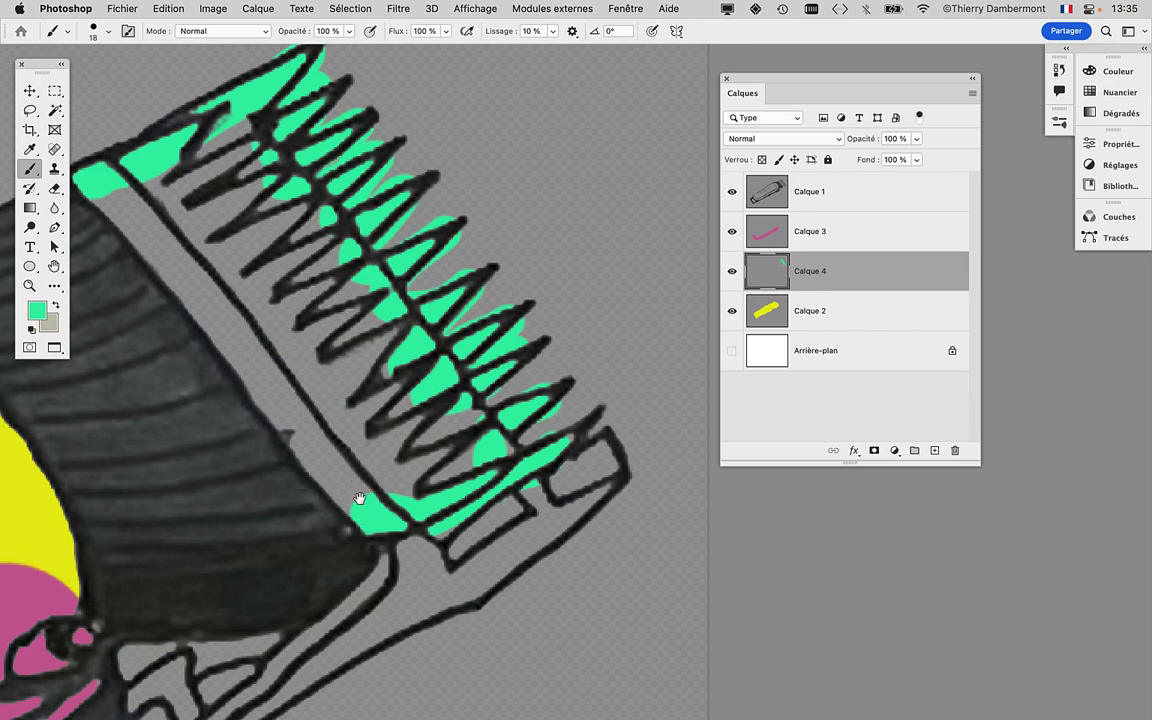
pyautogui.moveTo(359, 498); pyautogui.dragTo(480, 492)
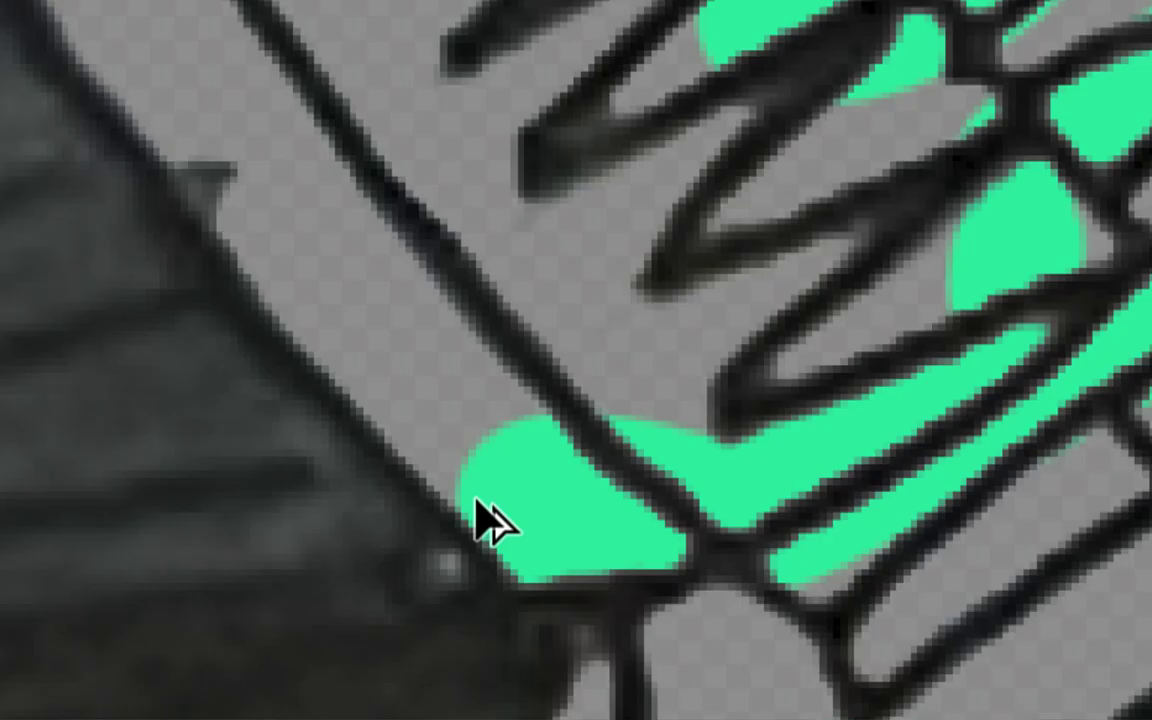
pyautogui.hotkey('ctrl', 'z')
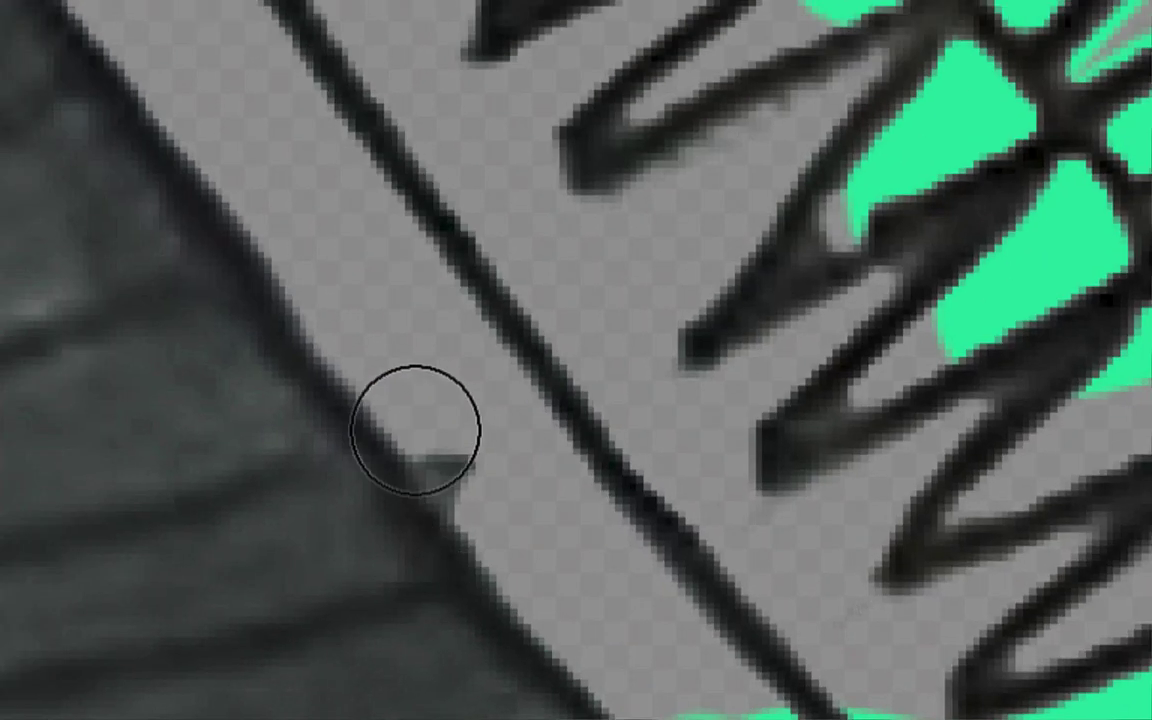
pyautogui.hotkey('ctrl', 'shift', 'z')
pyautogui.hotkey('ctrl', 'z')
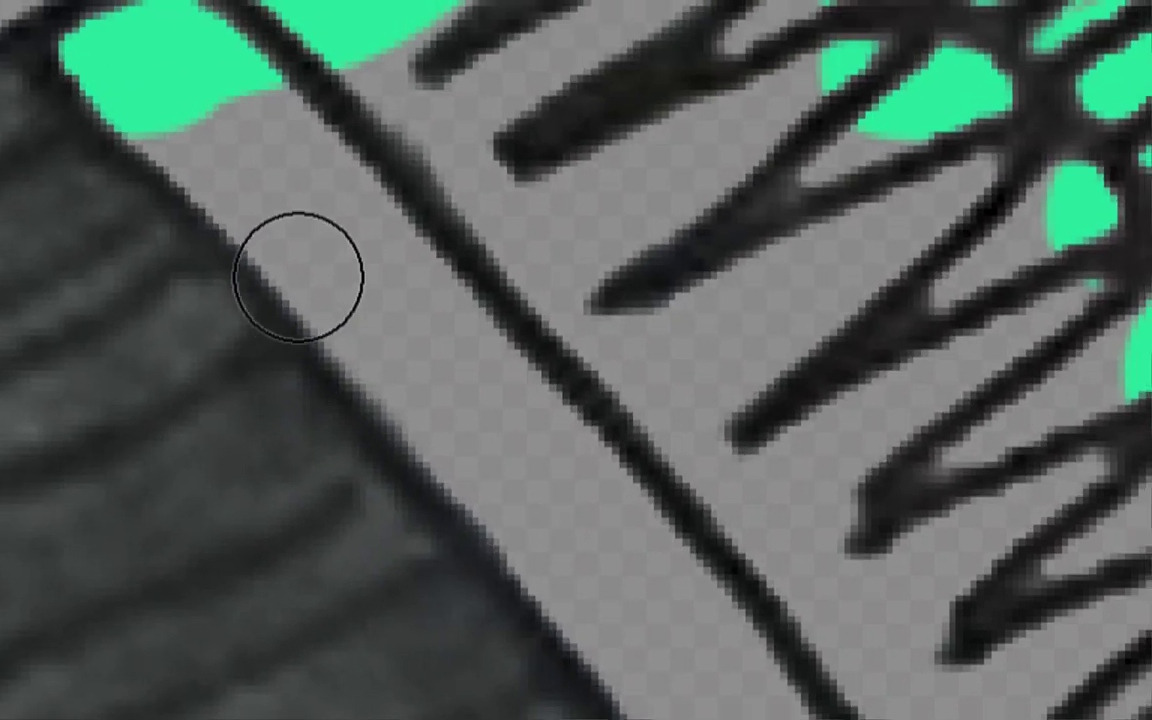
pyautogui.hotkey('ctrl', 'shift', 'z')
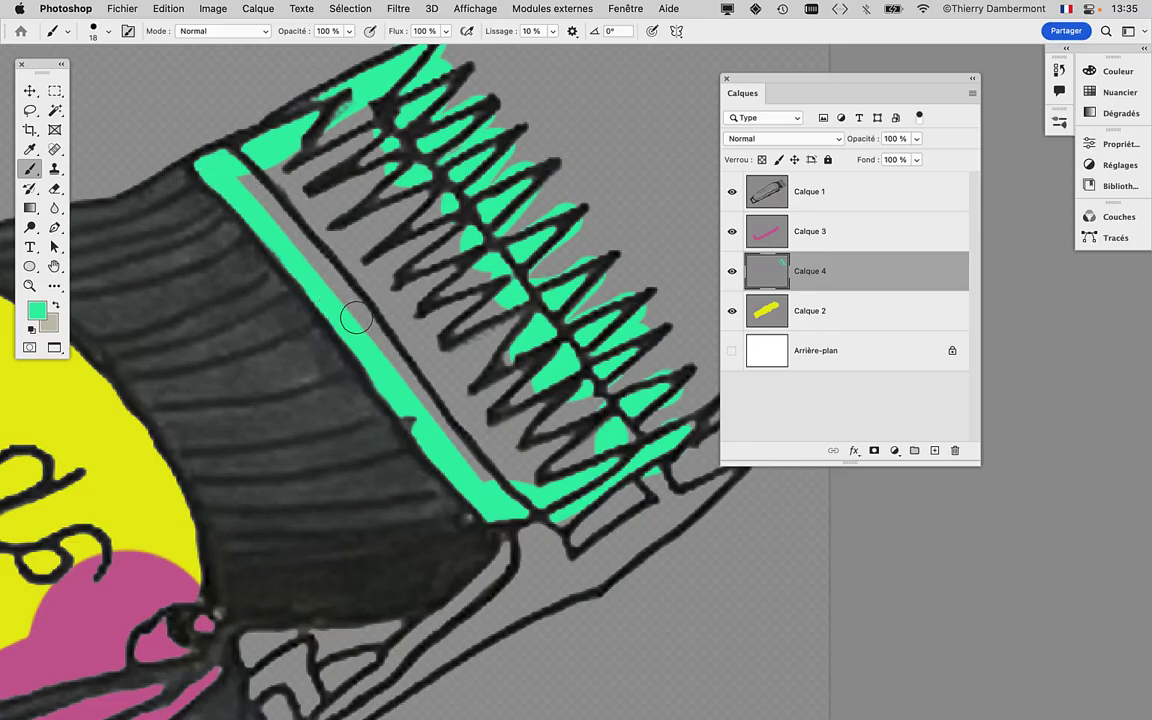
# Enlarge the brush to about 66 px and fill the grey gaps in the stripe and between teeth
pyautogui.moveTo(476, 345); pyautogui.dragTo(530, 345)
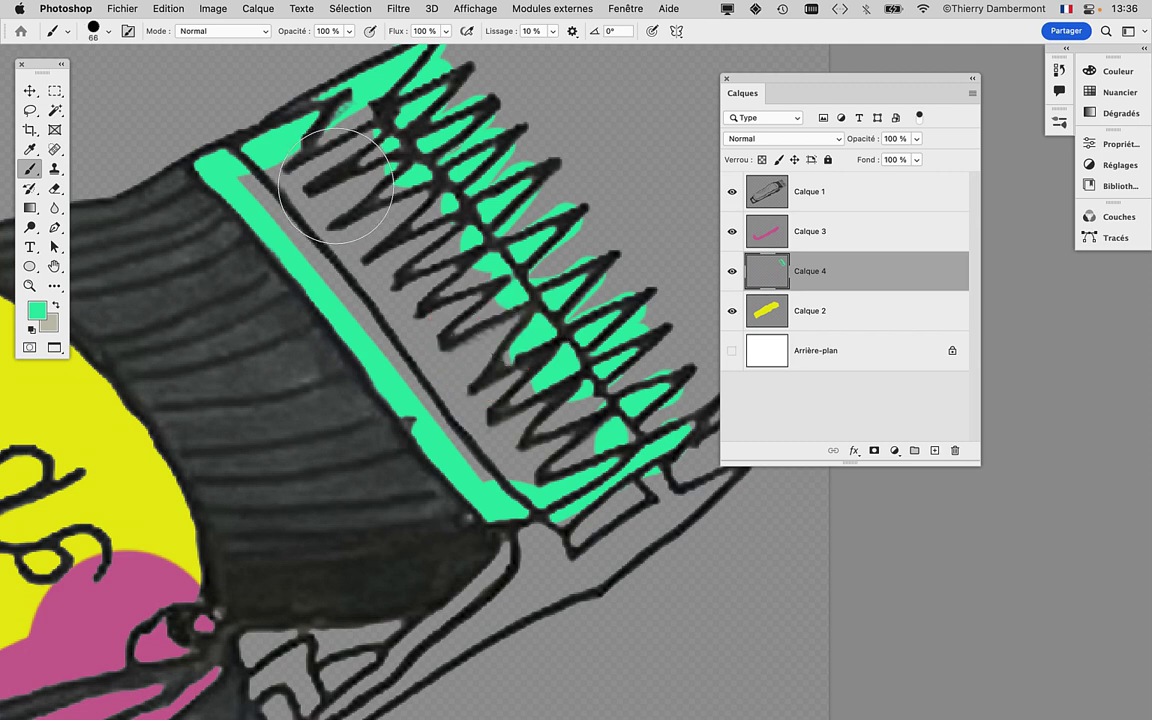
pyautogui.moveTo(270, 155)
pyautogui.mouseDown()
pyautogui.moveTo(257, 180)
pyautogui.moveTo(270, 180)
pyautogui.mouseUp()
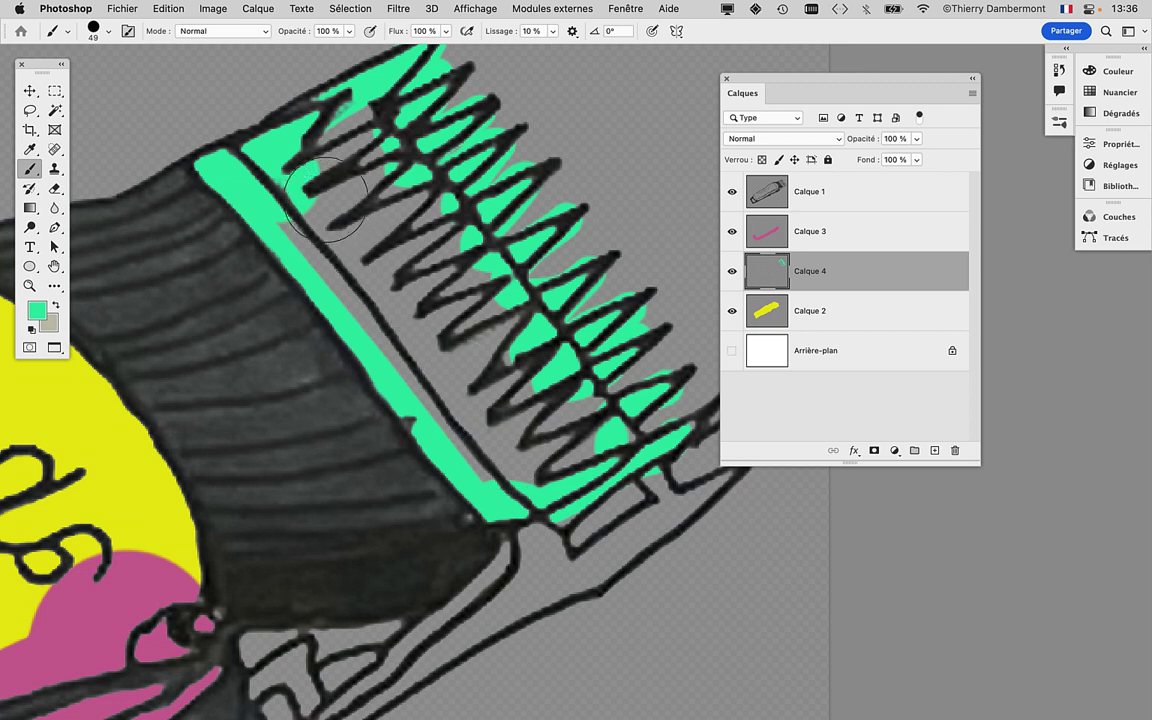
pyautogui.moveTo(284, 184); pyautogui.dragTo(488, 472)
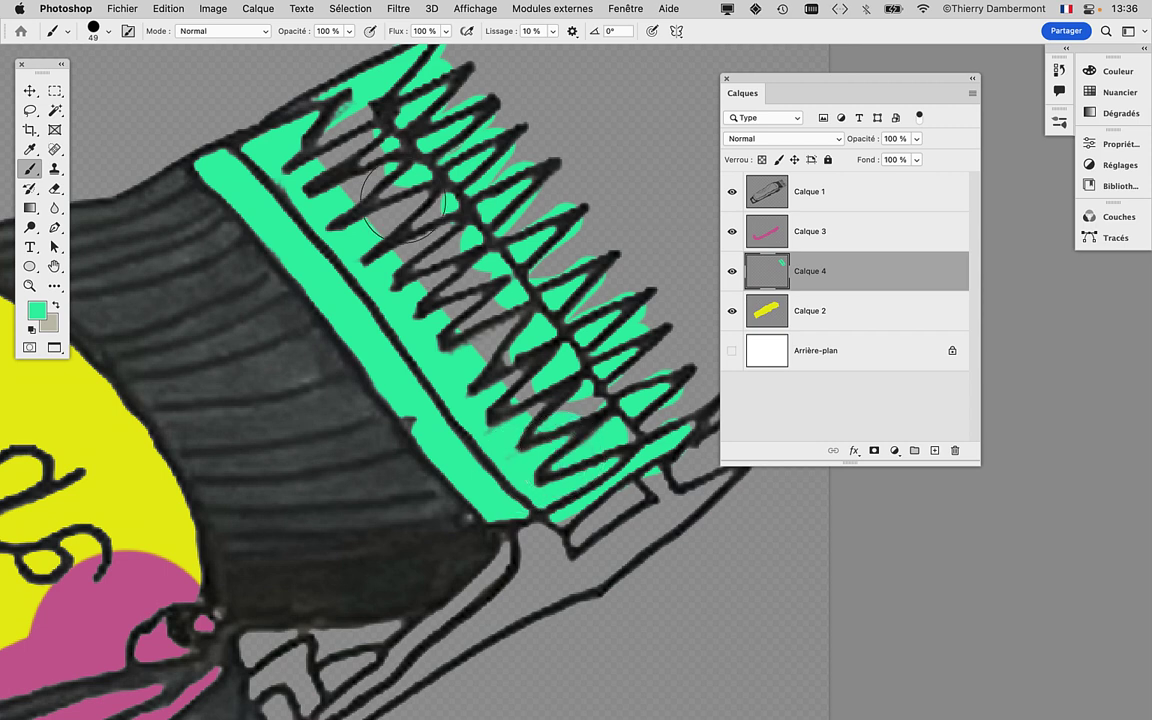
pyautogui.moveTo(403, 203)
pyautogui.mouseDown()
pyautogui.moveTo(578, 397)
pyautogui.moveTo(590, 437)
pyautogui.moveTo(612, 440)
pyautogui.mouseUp()
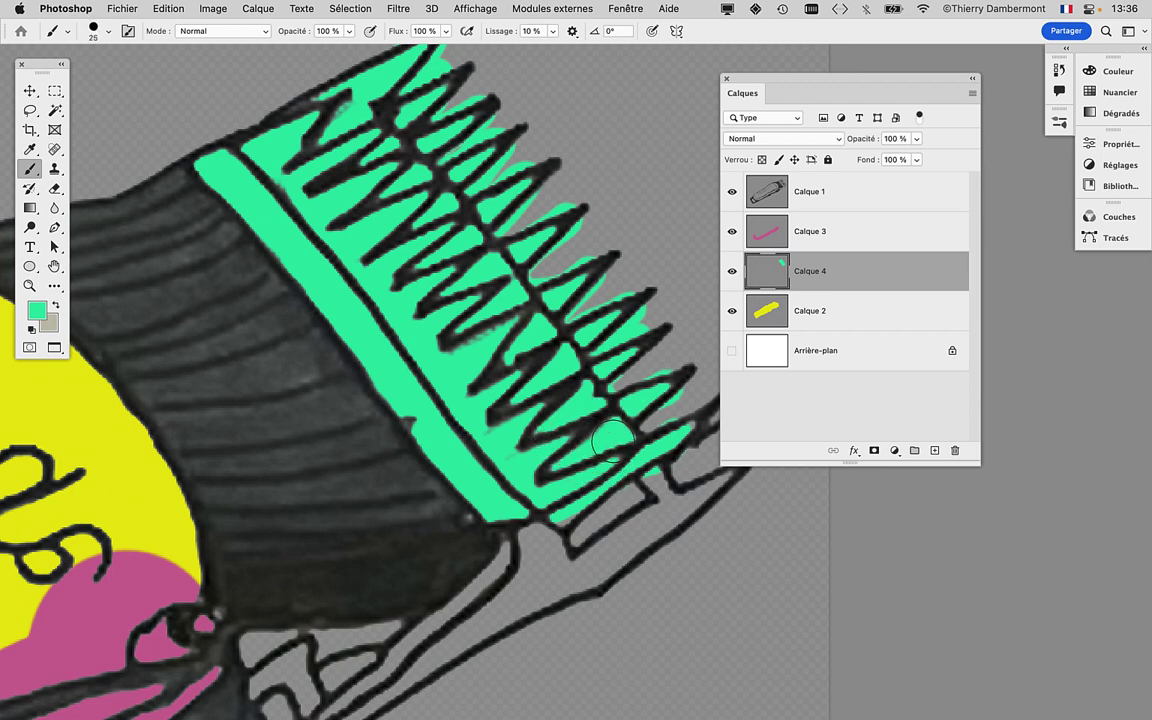
# Paint green into the gap below the comb and along the handle strip with a 29 px brush
pyautogui.moveTo(552, 554); pyautogui.dragTo(567, 370)
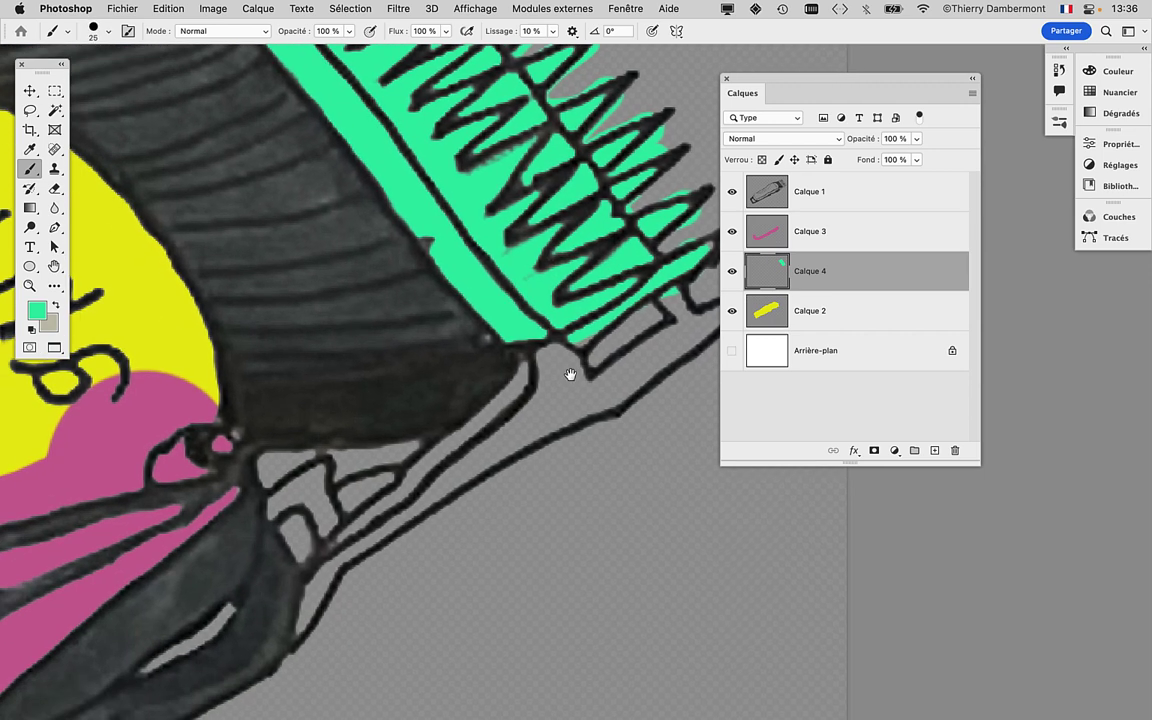
pyautogui.moveTo(262, 470)
pyautogui.mouseDown()
pyautogui.moveTo(387, 452)
pyautogui.moveTo(427, 489)
pyautogui.mouseUp()
pyautogui.moveTo(325, 482)
pyautogui.mouseDown()
pyautogui.moveTo(283, 508)
pyautogui.moveTo(300, 550)
pyautogui.mouseUp()
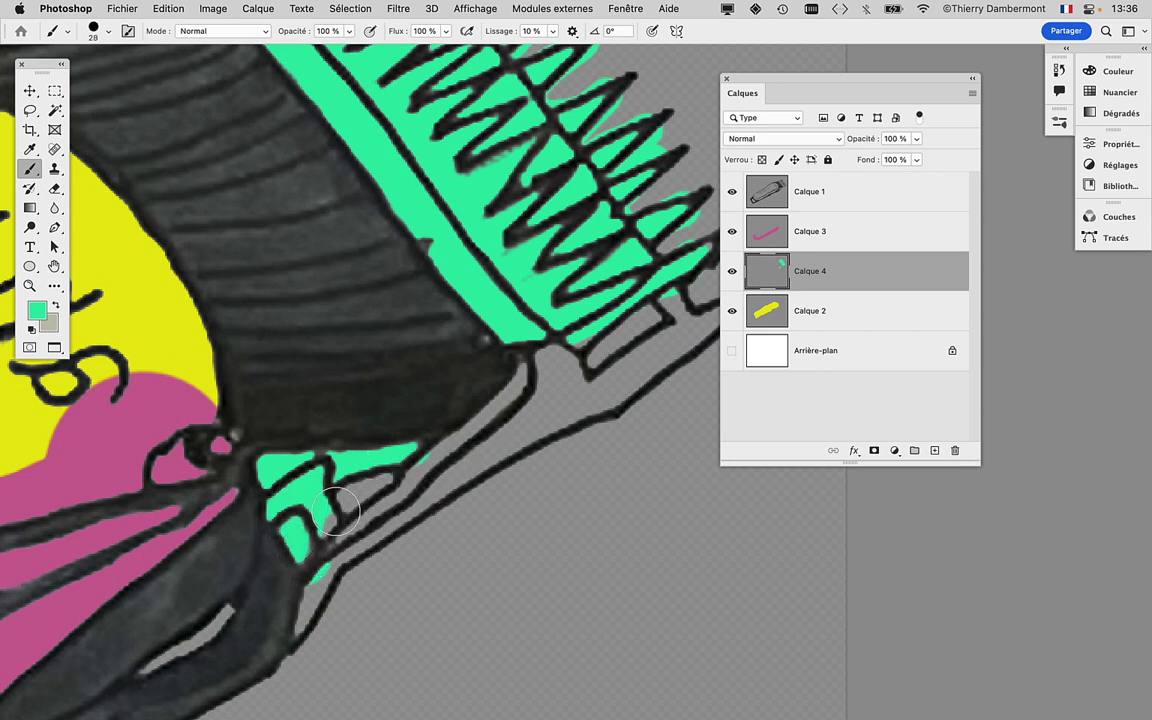
pyautogui.moveTo(290, 478)
pyautogui.mouseDown()
pyautogui.moveTo(485, 320)
pyautogui.moveTo(558, 377)
pyautogui.mouseUp()
# Fill the end compartments, then extend green down the handle strip with a 17 px brush
pyautogui.hscroll(3, 558, 377)
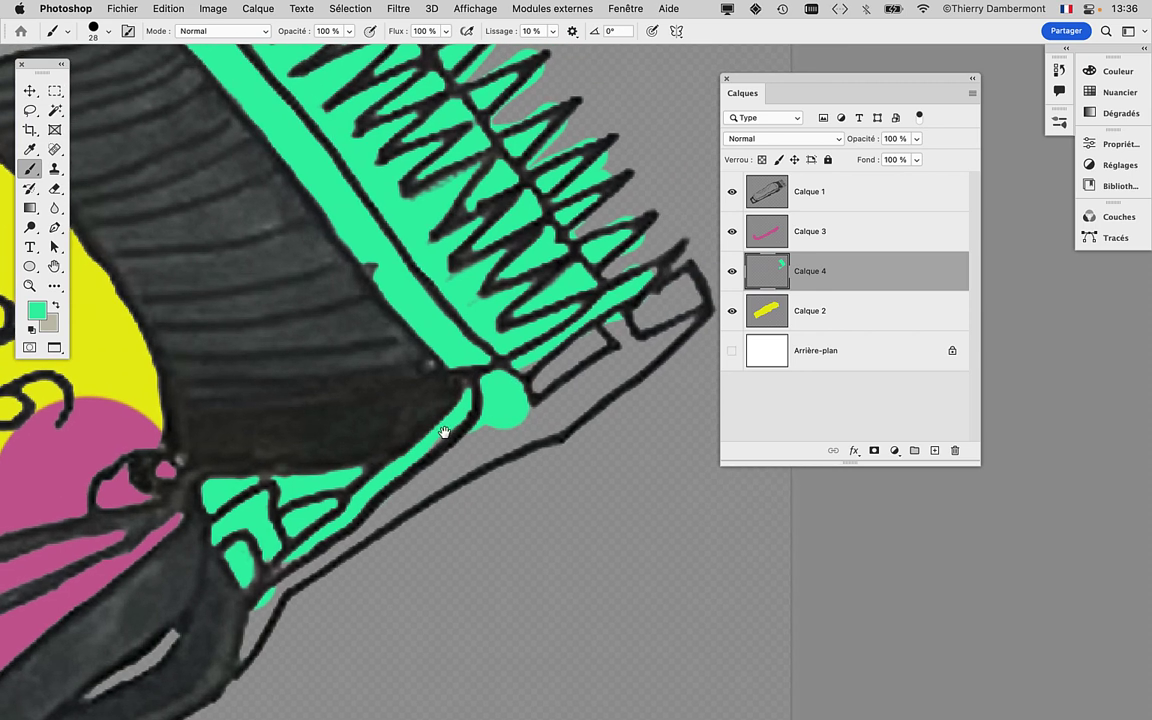
pyautogui.moveTo(465, 366)
pyautogui.mouseDown()
pyautogui.moveTo(666, 300)
pyautogui.moveTo(610, 290)
pyautogui.moveTo(505, 370)
pyautogui.moveTo(491, 437)
pyautogui.moveTo(375, 440)
pyautogui.moveTo(305, 478)
pyautogui.moveTo(280, 563)
pyautogui.moveTo(266, 568)
pyautogui.mouseUp()
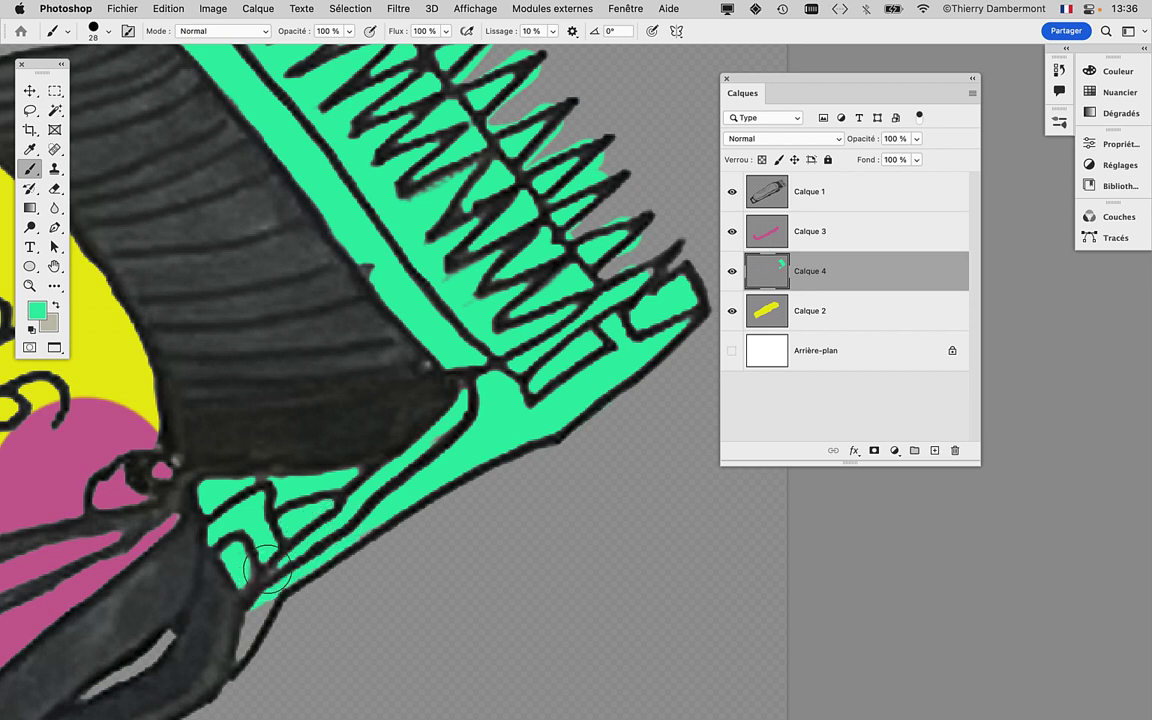
pyautogui.moveTo(378, 468); pyautogui.dragTo(367, 468)
pyautogui.moveTo(262, 600); pyautogui.dragTo(240, 664)
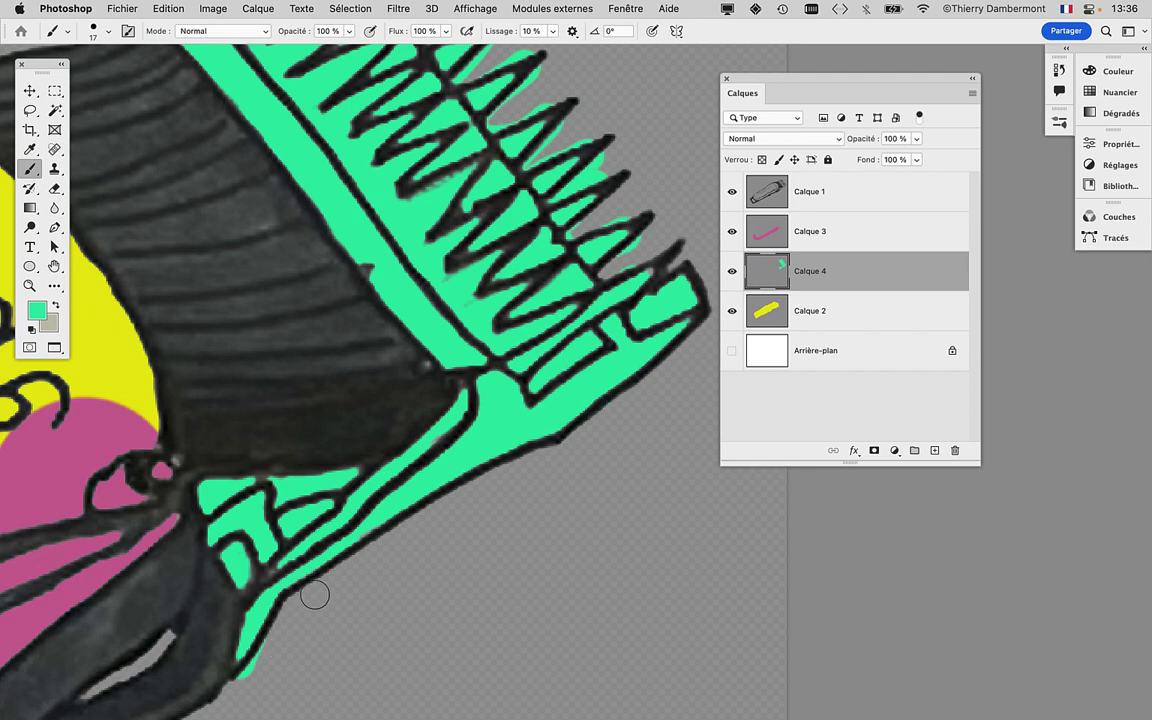
pyautogui.scroll(-2, 314, 595)
pyautogui.scroll(-2, 360, 411)
pyautogui.scroll(-2, 360, 424)
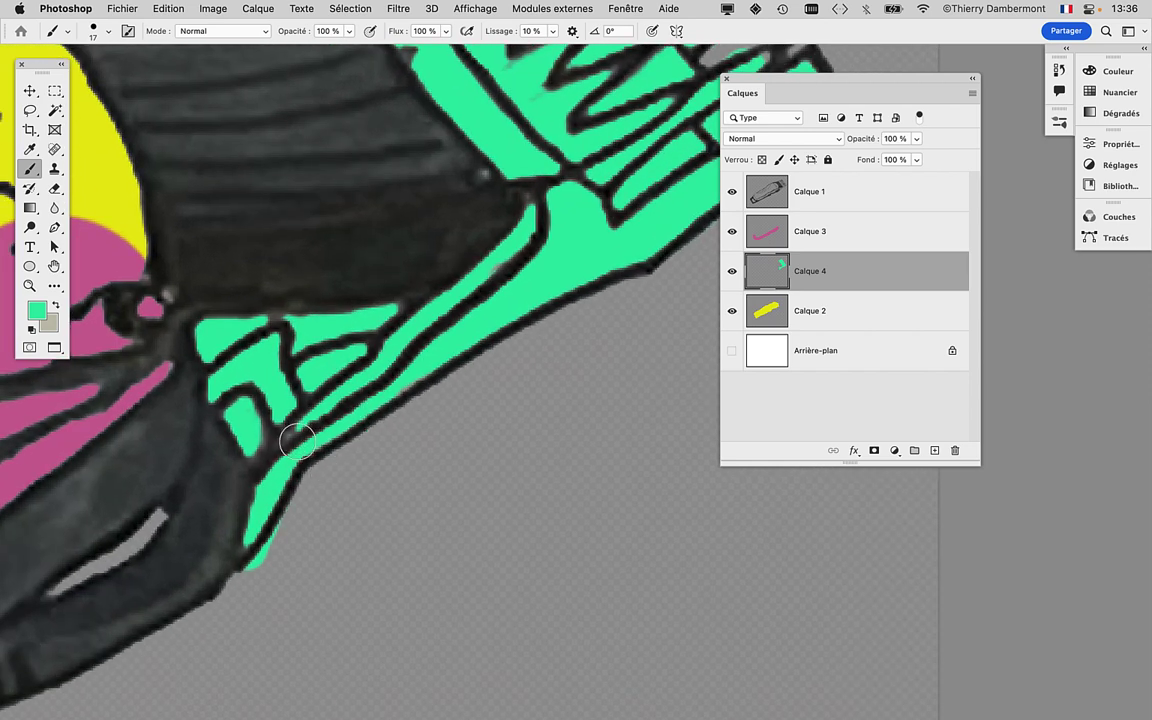
pyautogui.scroll(-2, 333, 520)
pyautogui.scroll(-2, 333, 536)
pyautogui.scroll(-2, 380, 480)
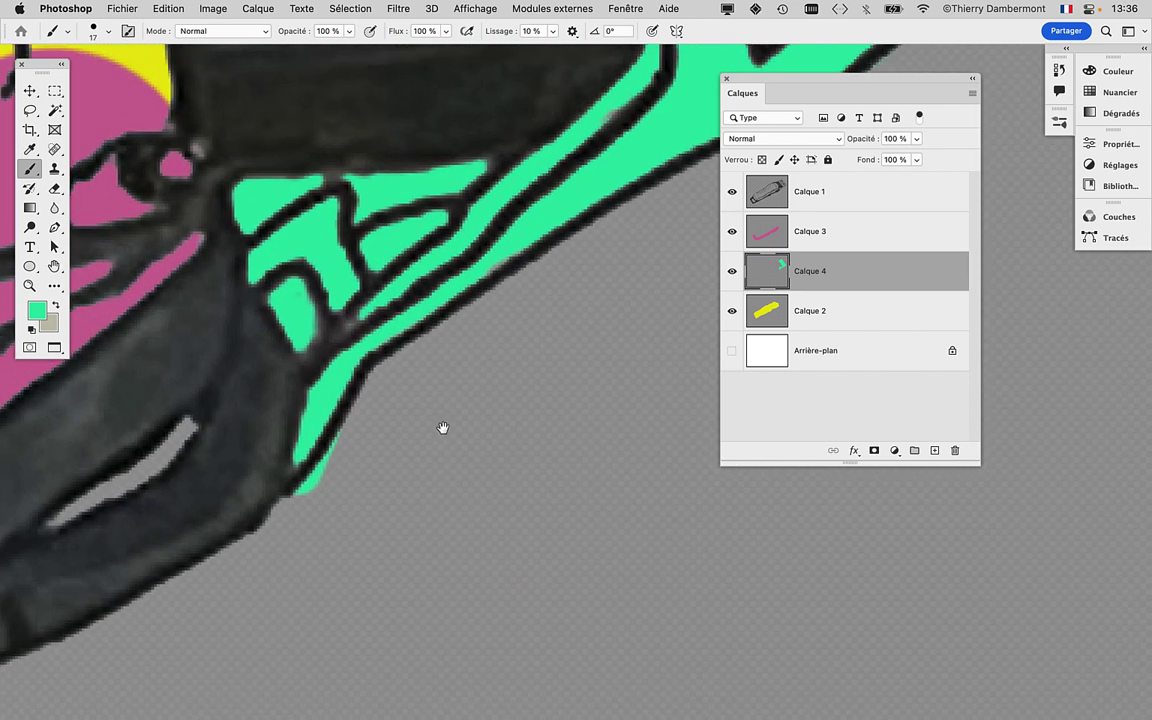
pyautogui.scroll(-1, 442, 429)
# Shrink the eraser from 183 to 11 px and erase green spill near the handle tip
pyautogui.click(52, 186)
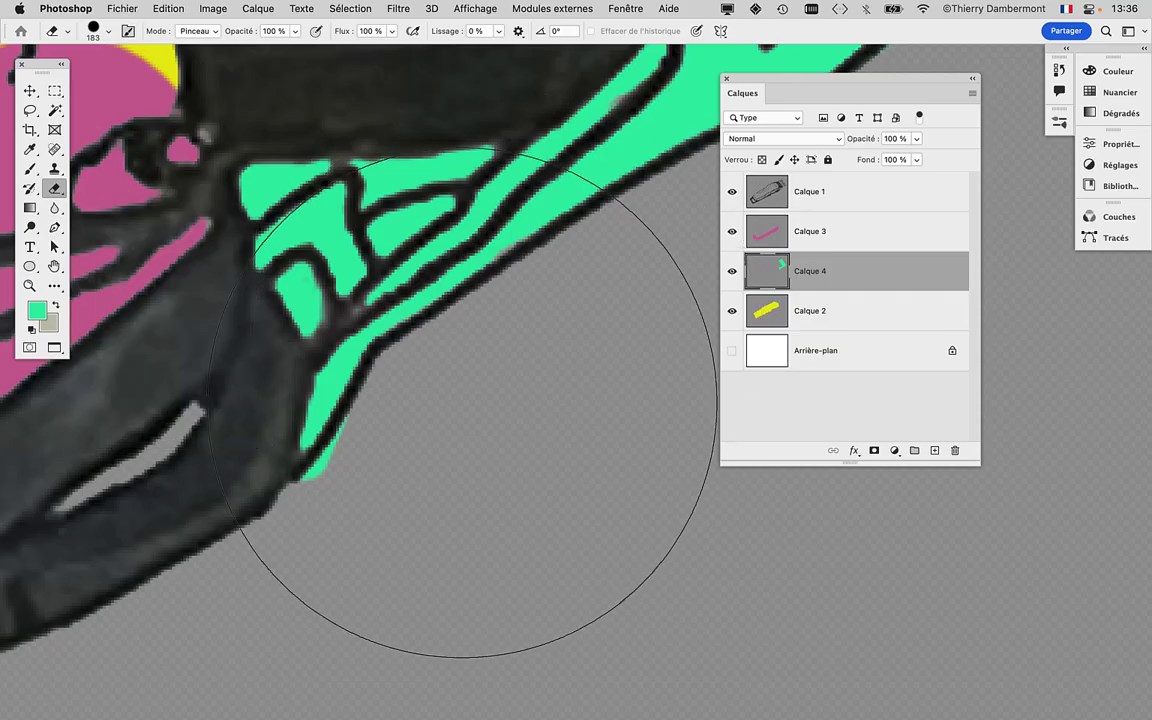
pyautogui.moveTo(398, 437); pyautogui.dragTo(31, 411)
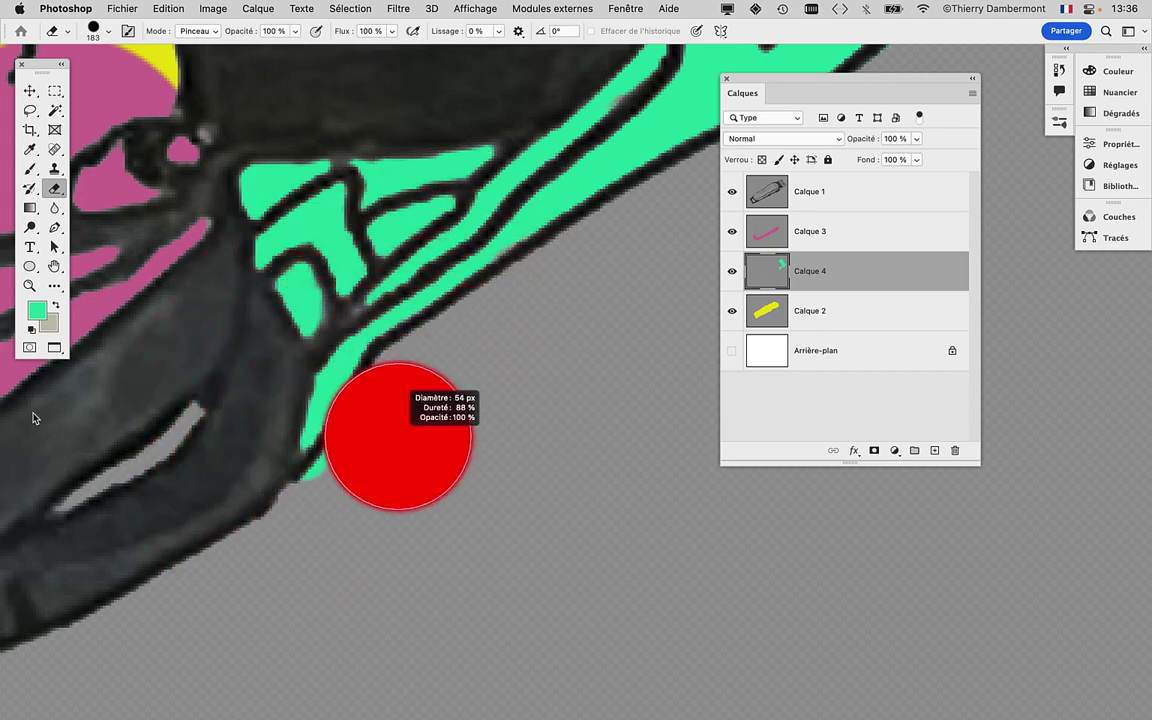
pyautogui.moveTo(371, 436)
pyautogui.mouseDown()
pyautogui.moveTo(288, 445)
pyautogui.moveTo(344, 445)
pyautogui.mouseUp()
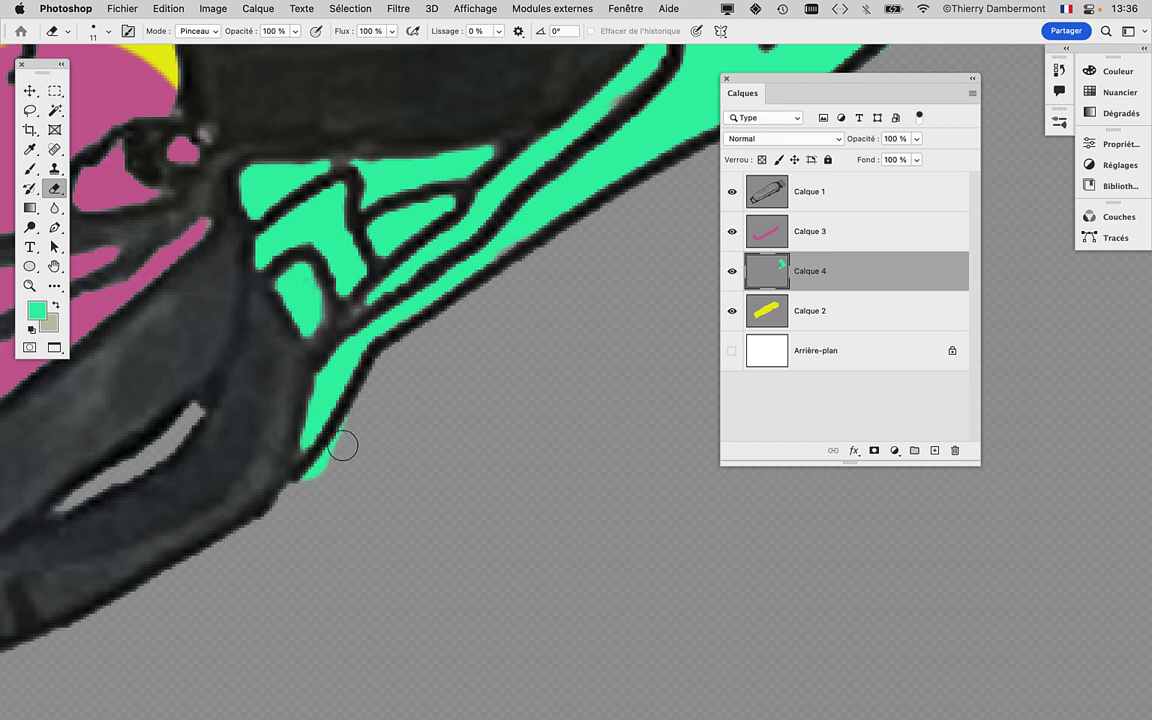
pyautogui.moveTo(528, 410); pyautogui.dragTo(506, 416)
pyautogui.moveTo(339, 441)
pyautogui.mouseDown()
pyautogui.moveTo(311, 486)
pyautogui.moveTo(383, 627)
pyautogui.moveTo(496, 463)
pyautogui.moveTo(411, 404)
pyautogui.moveTo(427, 533)
pyautogui.mouseUp()
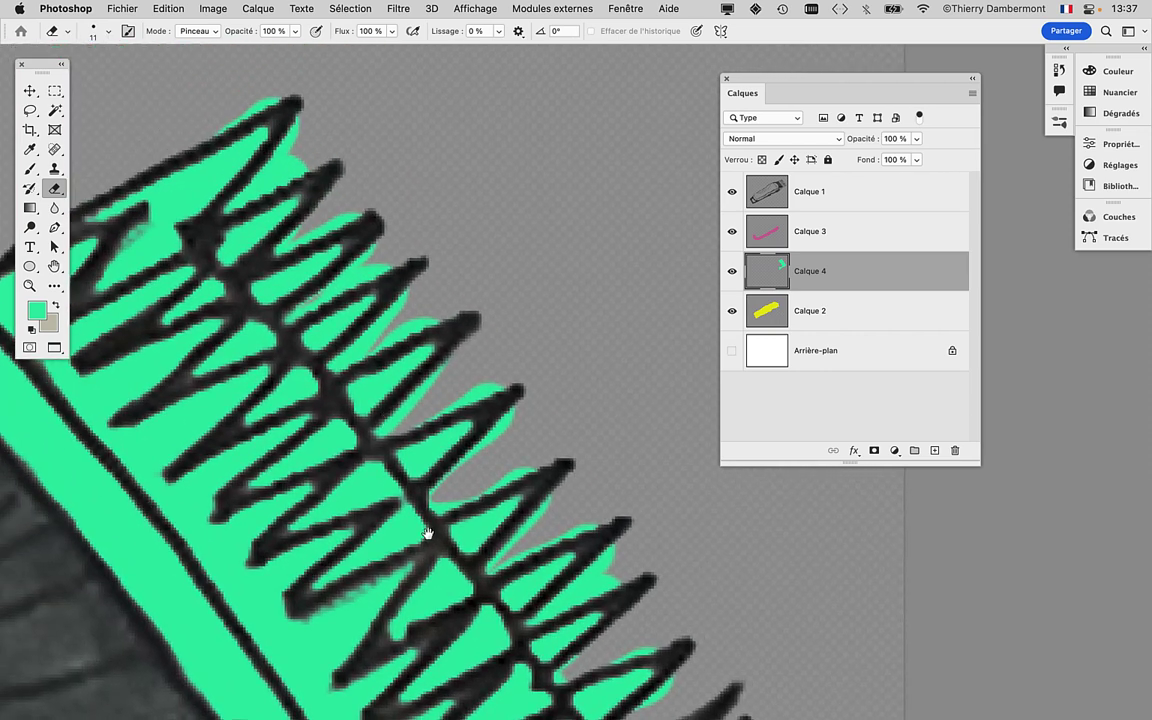
# Shrink the eraser to 6 px and erase green fringes around the top two comb teeth
pyautogui.scroll(2, 330, 290)
pyautogui.moveTo(368, 301); pyautogui.dragTo(342, 311)
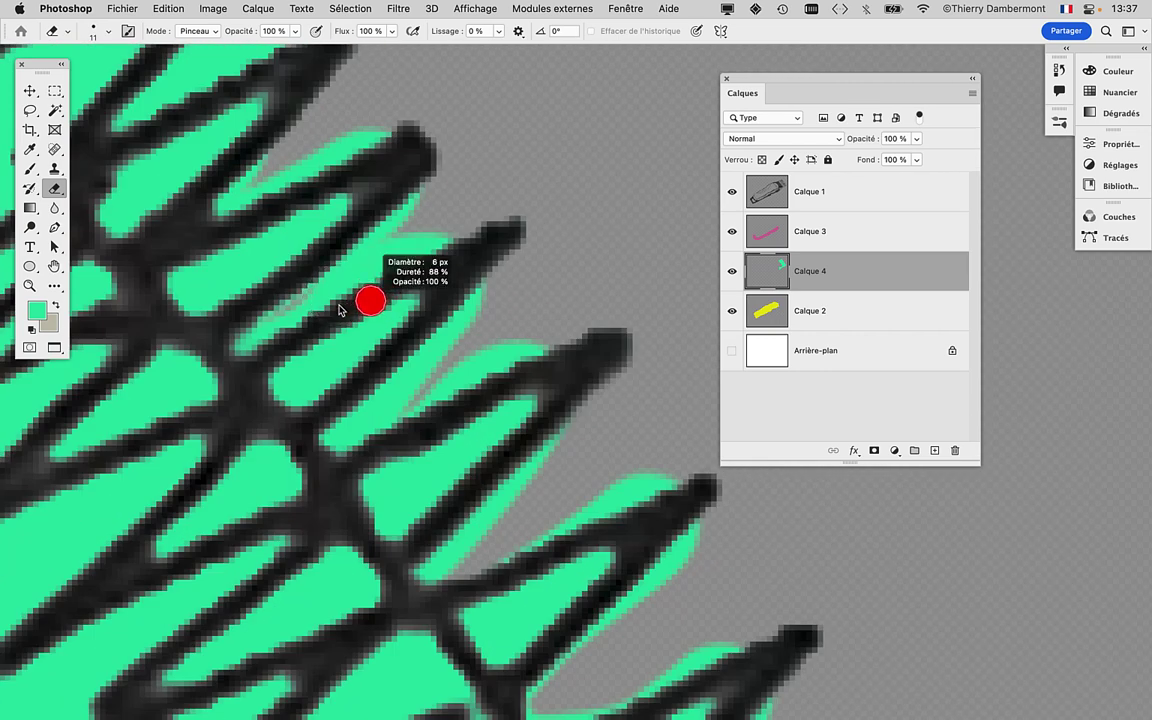
pyautogui.moveTo(420, 232); pyautogui.dragTo(256, 334)
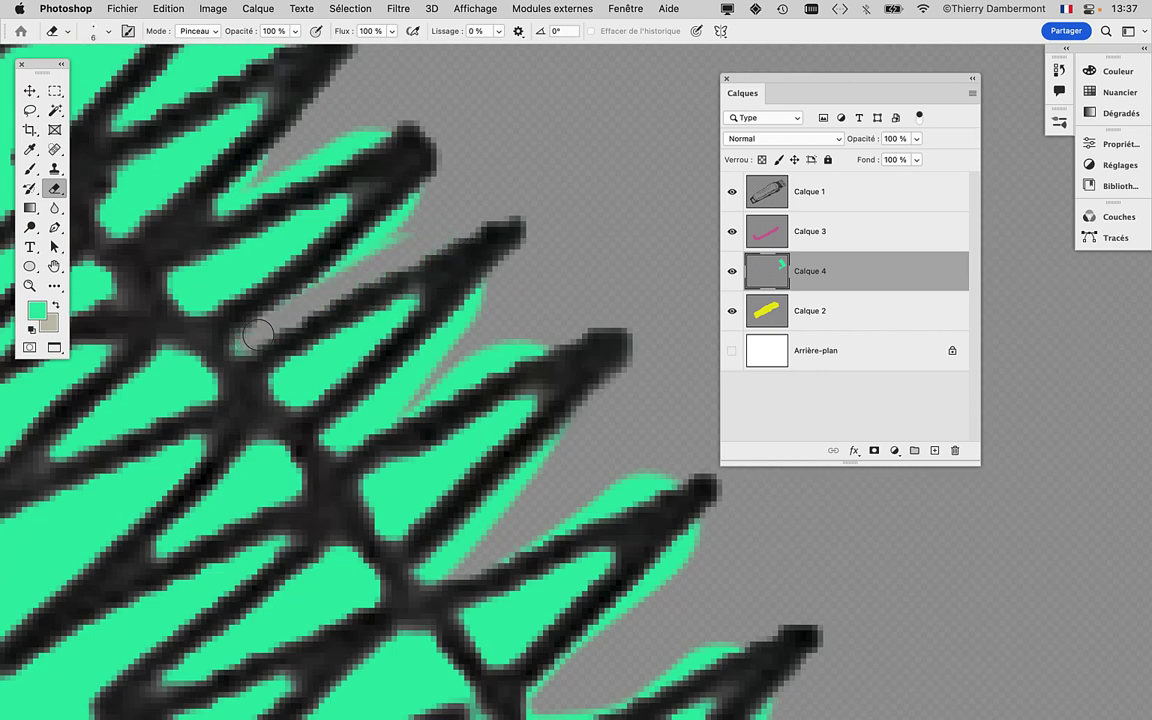
pyautogui.scroll(3, 532, 313)
pyautogui.hscroll(-5, 532, 313)
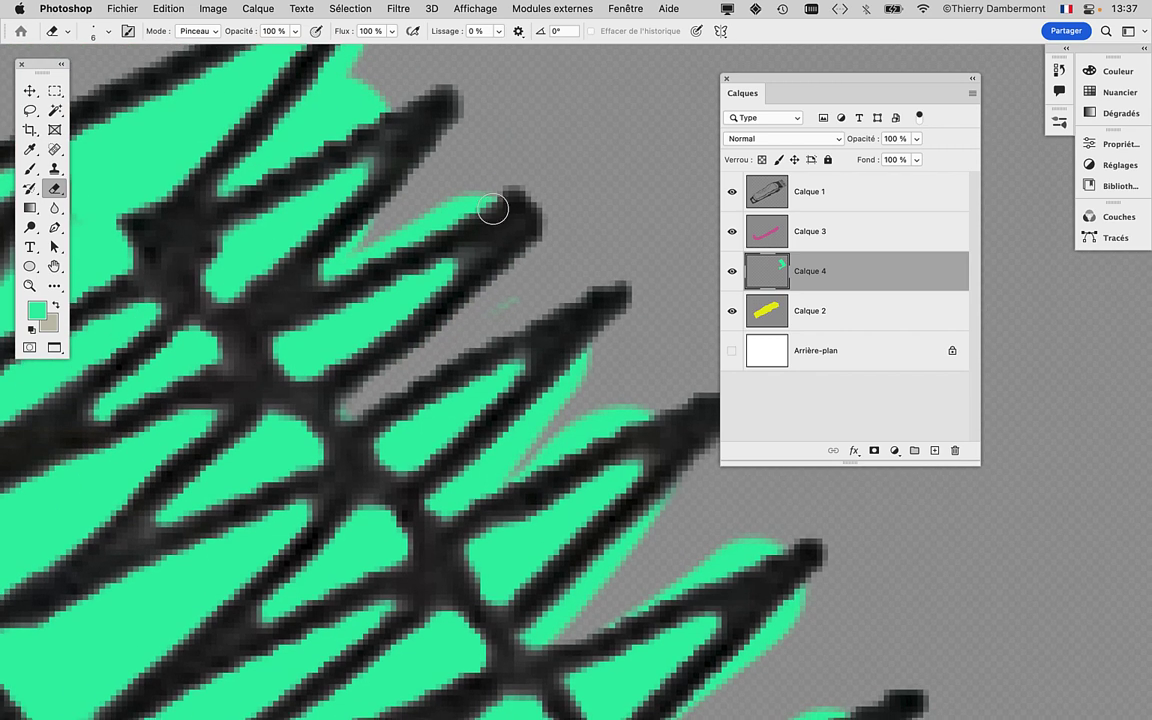
pyautogui.moveTo(328, 281); pyautogui.dragTo(367, 216)
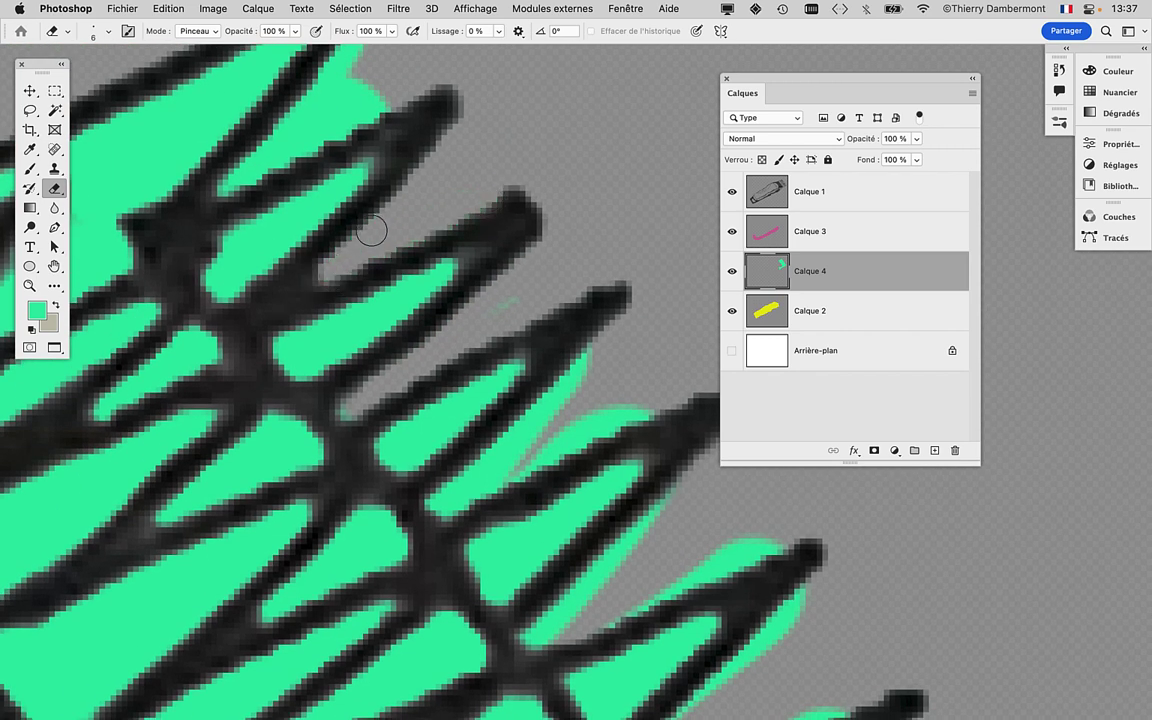
pyautogui.scroll(3, 420, 250)
pyautogui.scroll(1, 491, 277)
pyautogui.moveTo(290, 330); pyautogui.dragTo(425, 250)
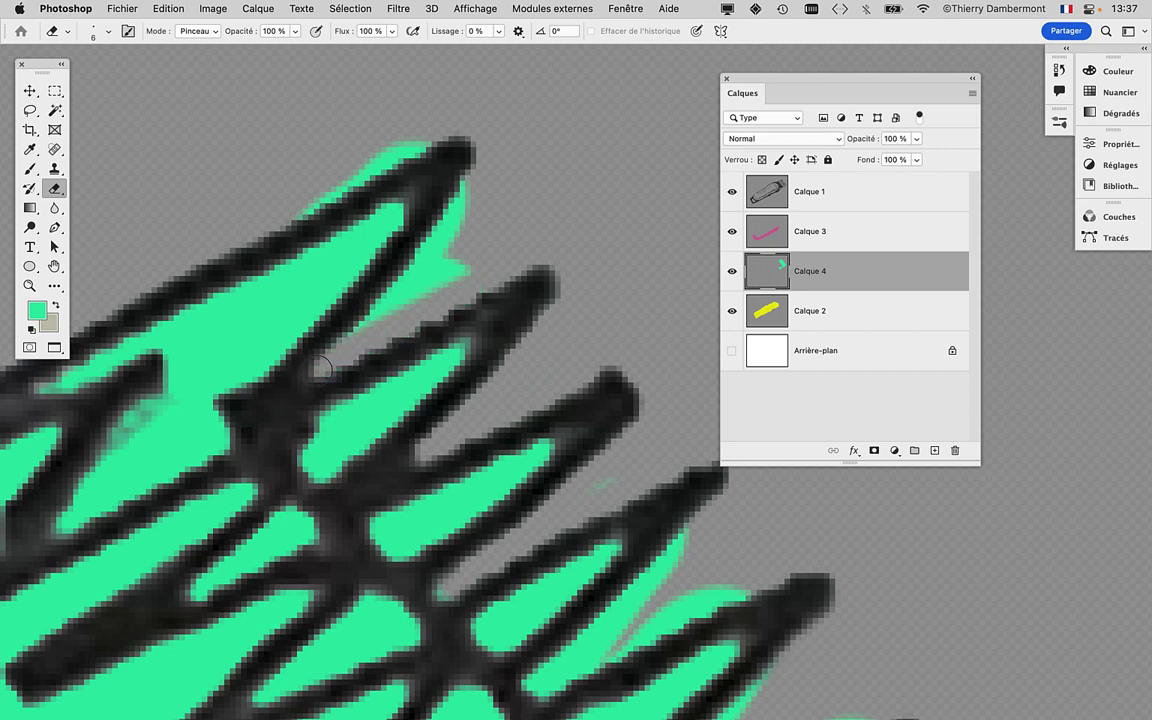
pyautogui.moveTo(428, 170); pyautogui.dragTo(330, 295)
pyautogui.moveTo(455, 242); pyautogui.dragTo(420, 302)
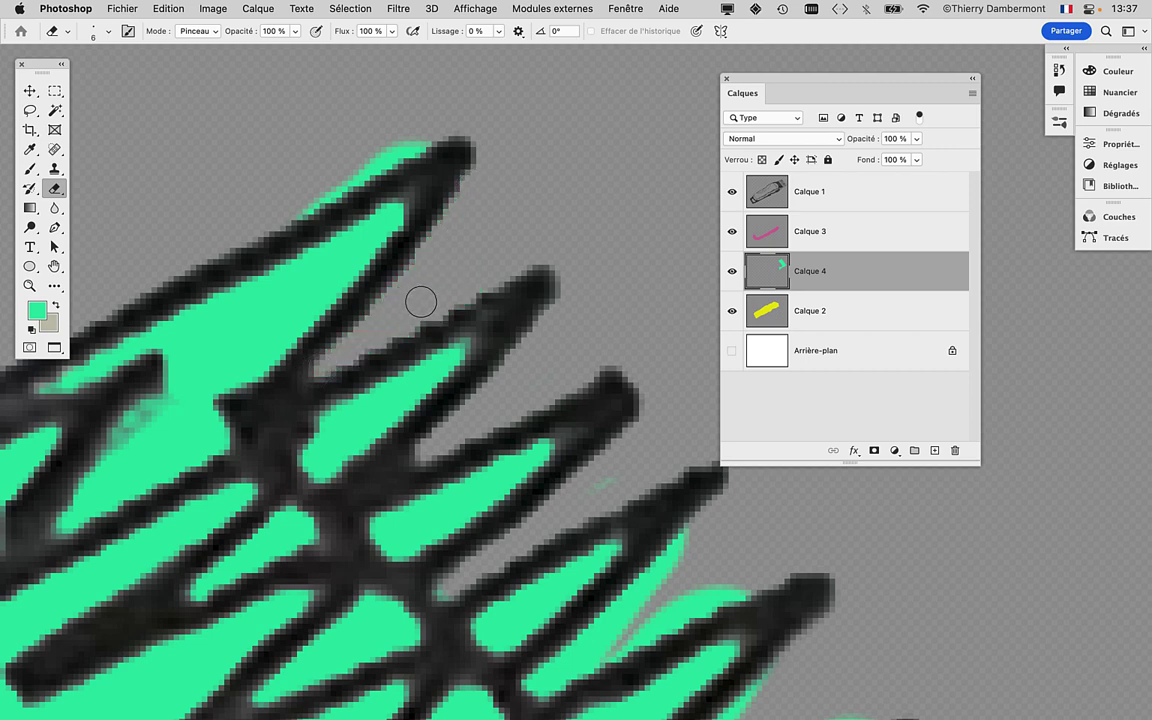
pyautogui.moveTo(250, 200); pyautogui.dragTo(252, 200)
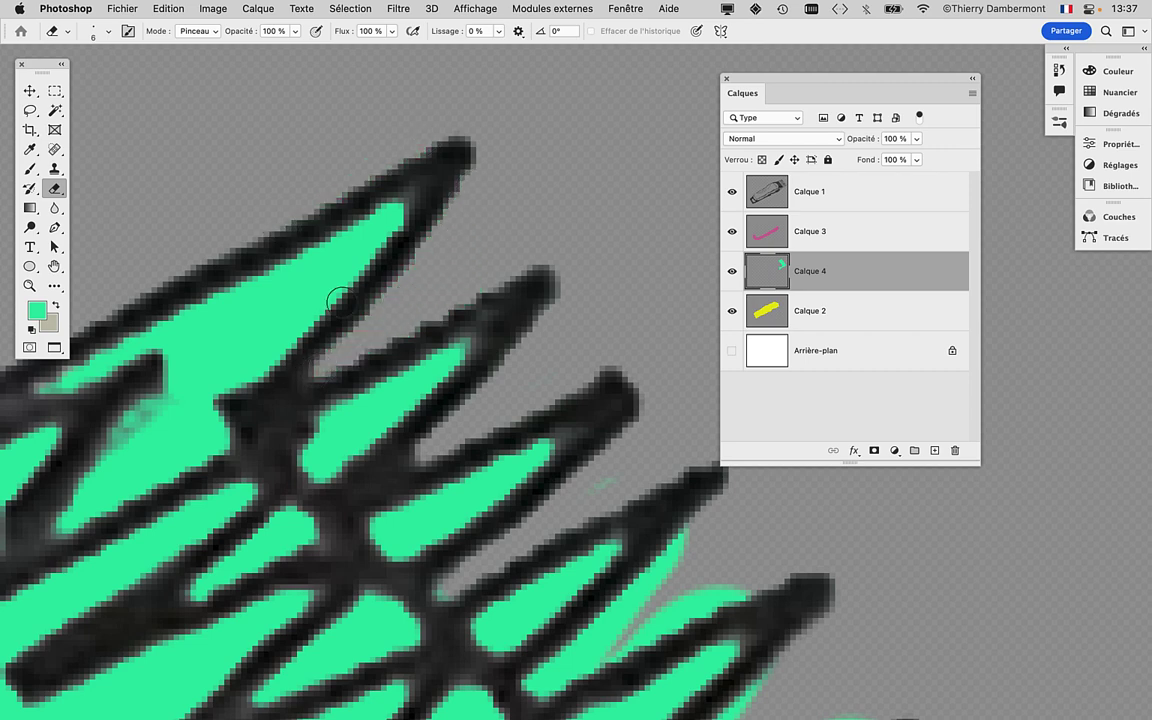
# Erase green spilling past the tooth edges and junctions further along the comb
pyautogui.scroll(-5, 220, 288)
pyautogui.hscroll(5, 220, 288)
pyautogui.moveTo(371, 340); pyautogui.dragTo(417, 349)
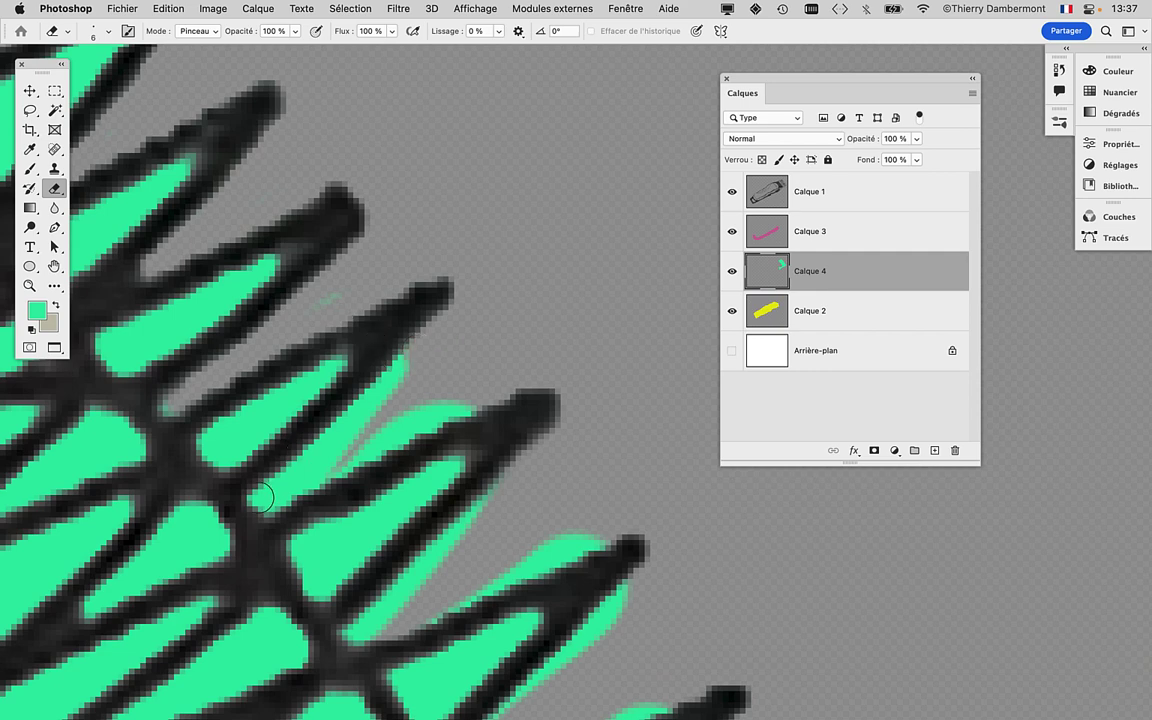
pyautogui.moveTo(262, 497)
pyautogui.mouseDown()
pyautogui.moveTo(252, 496)
pyautogui.moveTo(478, 406)
pyautogui.moveTo(426, 400)
pyautogui.moveTo(450, 257)
pyautogui.mouseUp()
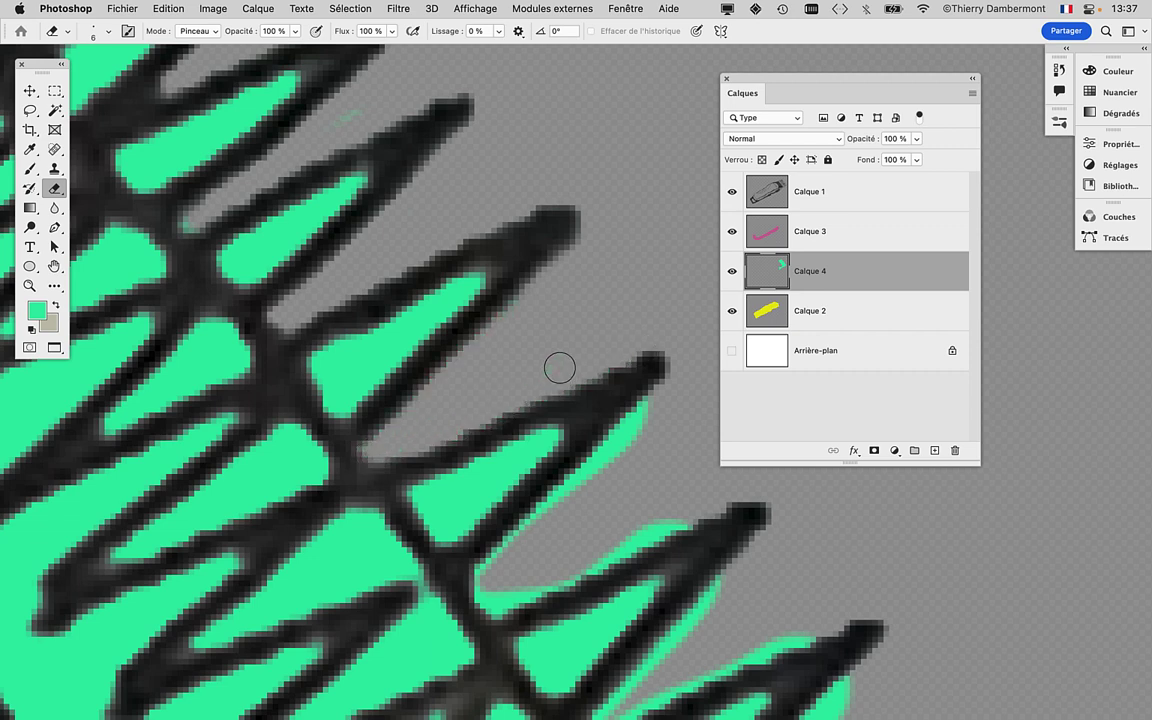
pyautogui.moveTo(558, 368)
pyautogui.mouseDown()
pyautogui.moveTo(503, 236)
pyautogui.moveTo(505, 292)
pyautogui.mouseUp()
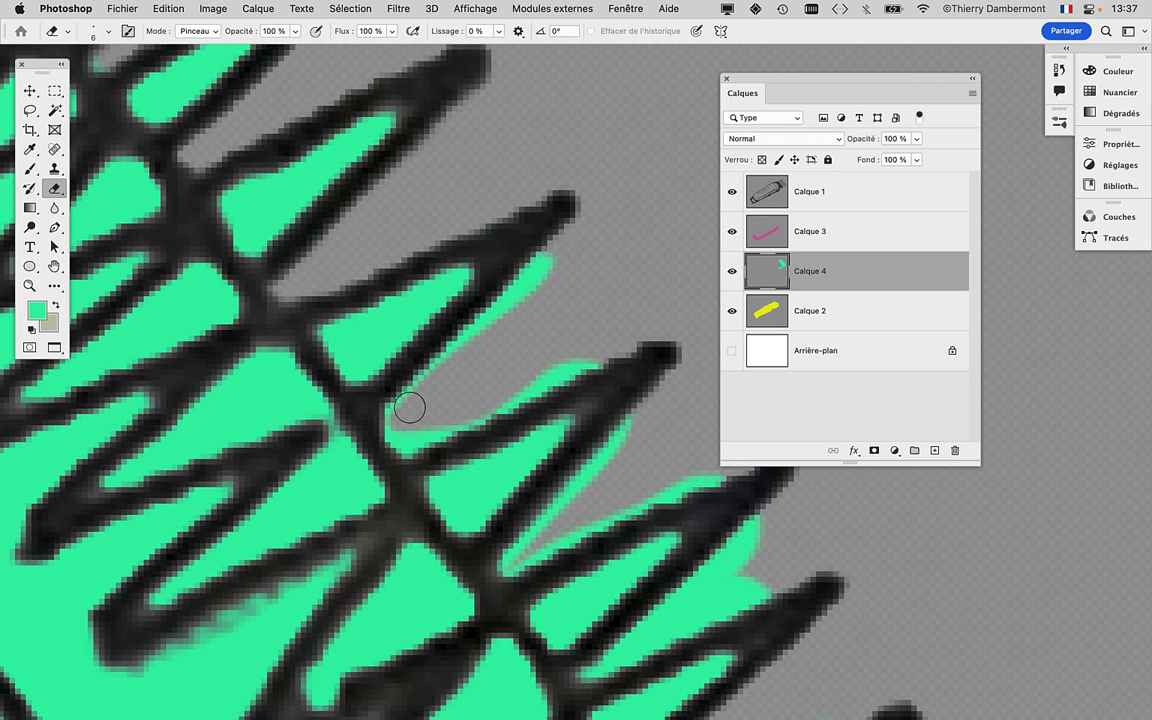
pyautogui.moveTo(389, 433); pyautogui.dragTo(398, 447)
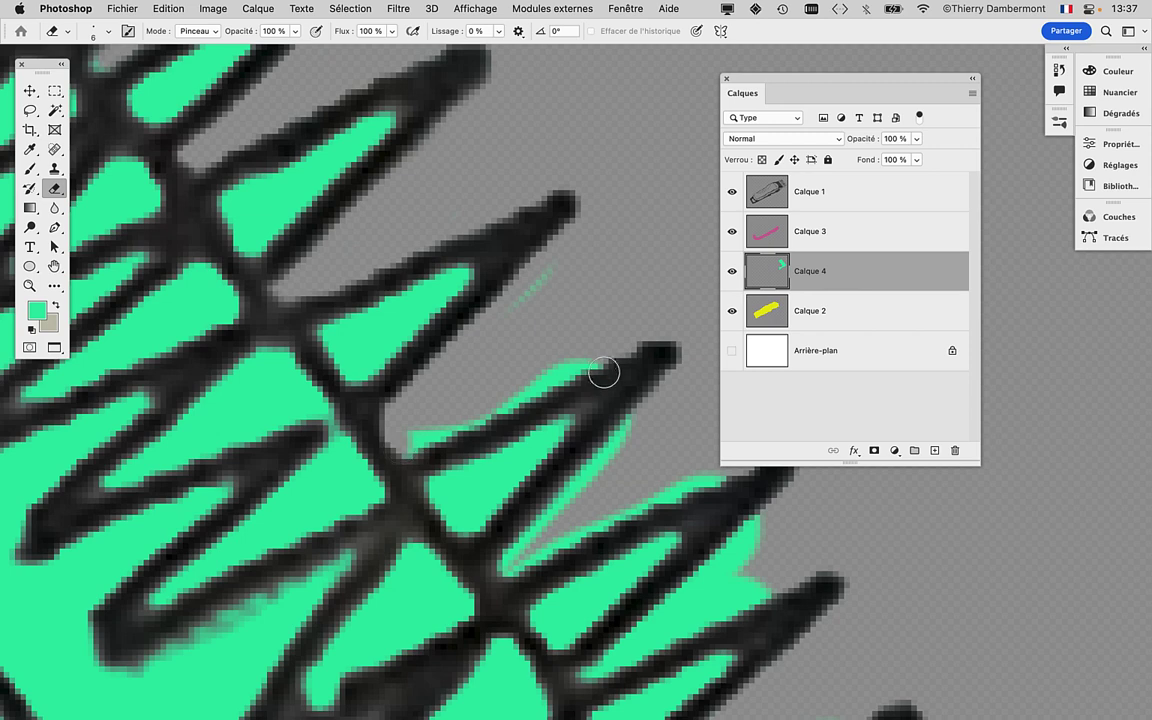
pyautogui.moveTo(604, 372); pyautogui.dragTo(504, 429)
pyautogui.moveTo(398, 446); pyautogui.dragTo(373, 309)
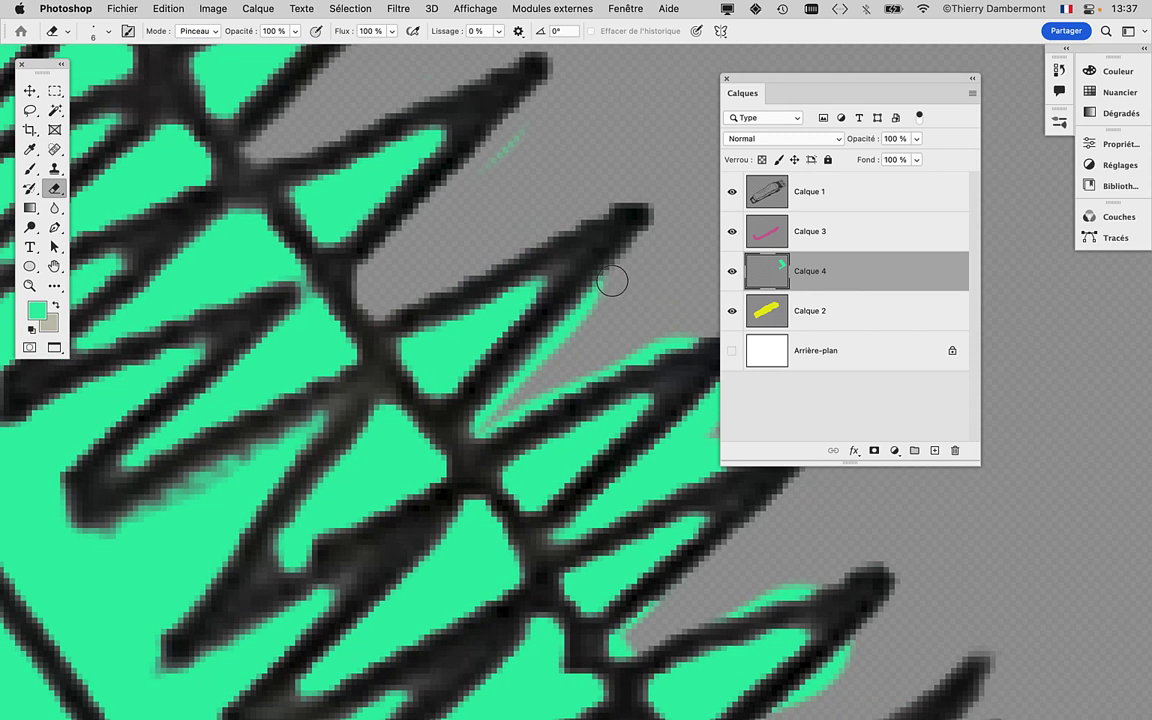
pyautogui.moveTo(520, 275)
pyautogui.mouseDown()
pyautogui.moveTo(425, 395)
pyautogui.moveTo(266, 367)
pyautogui.mouseUp()
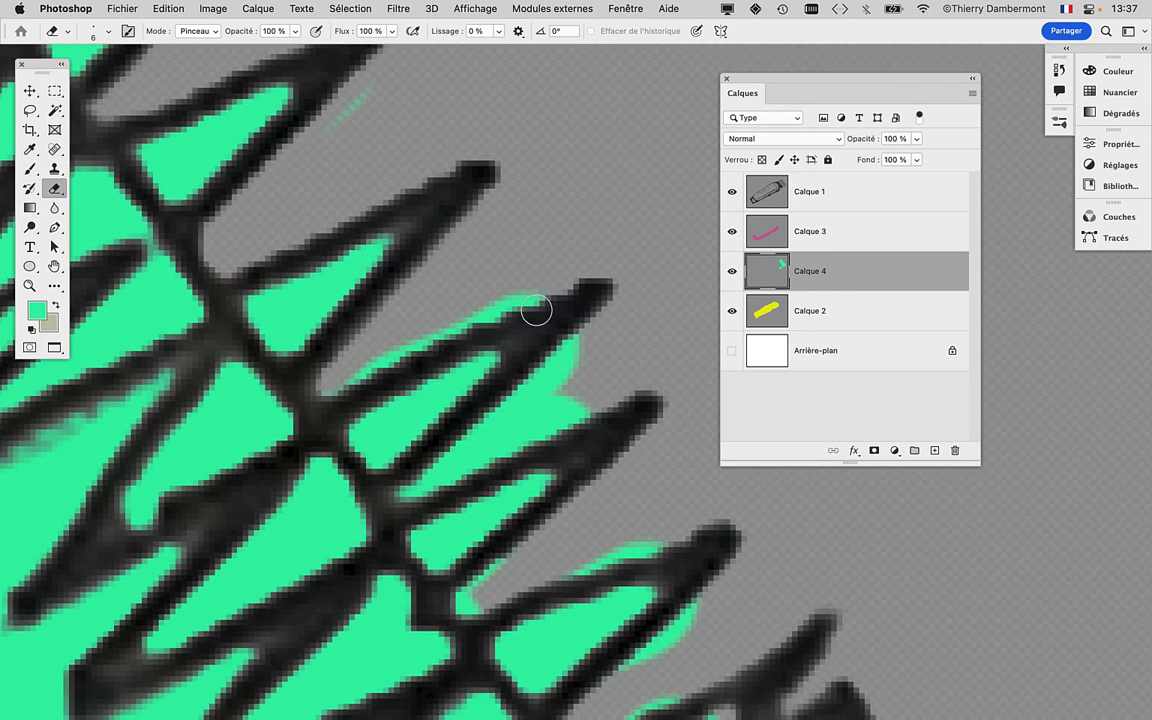
pyautogui.moveTo(536, 311); pyautogui.dragTo(530, 306)
pyautogui.moveTo(565, 375); pyautogui.dragTo(400, 493)
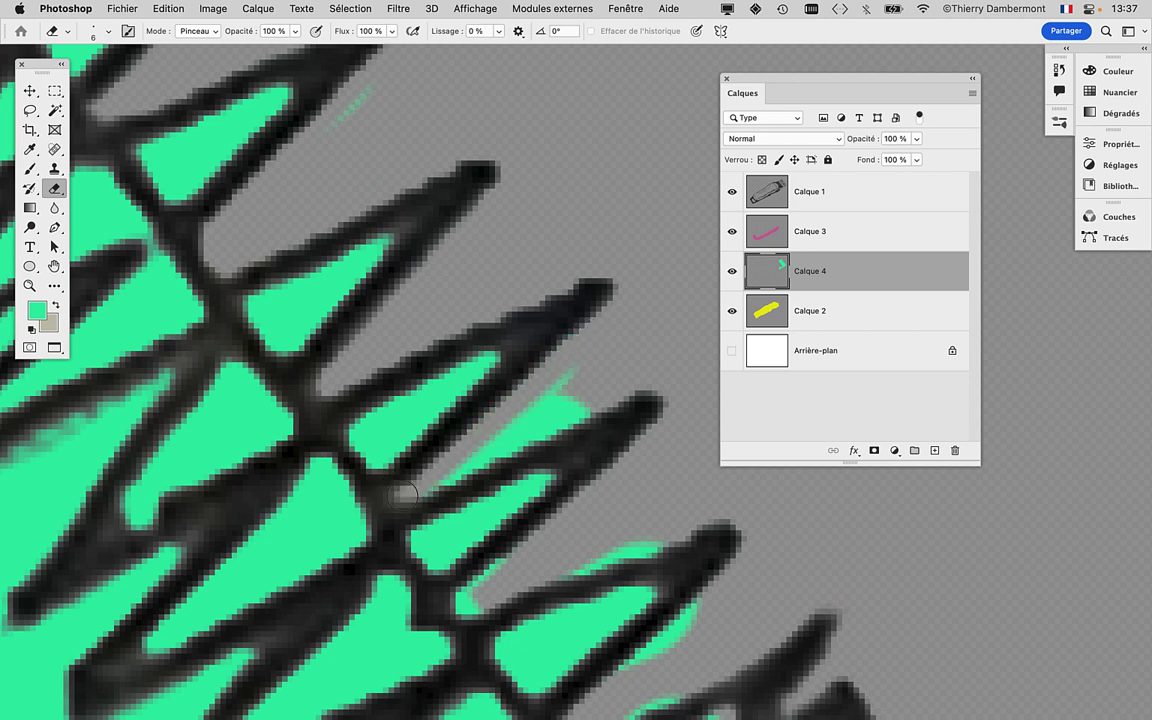
pyautogui.moveTo(596, 409)
pyautogui.mouseDown()
pyautogui.moveTo(518, 422)
pyautogui.moveTo(468, 255)
pyautogui.mouseUp()
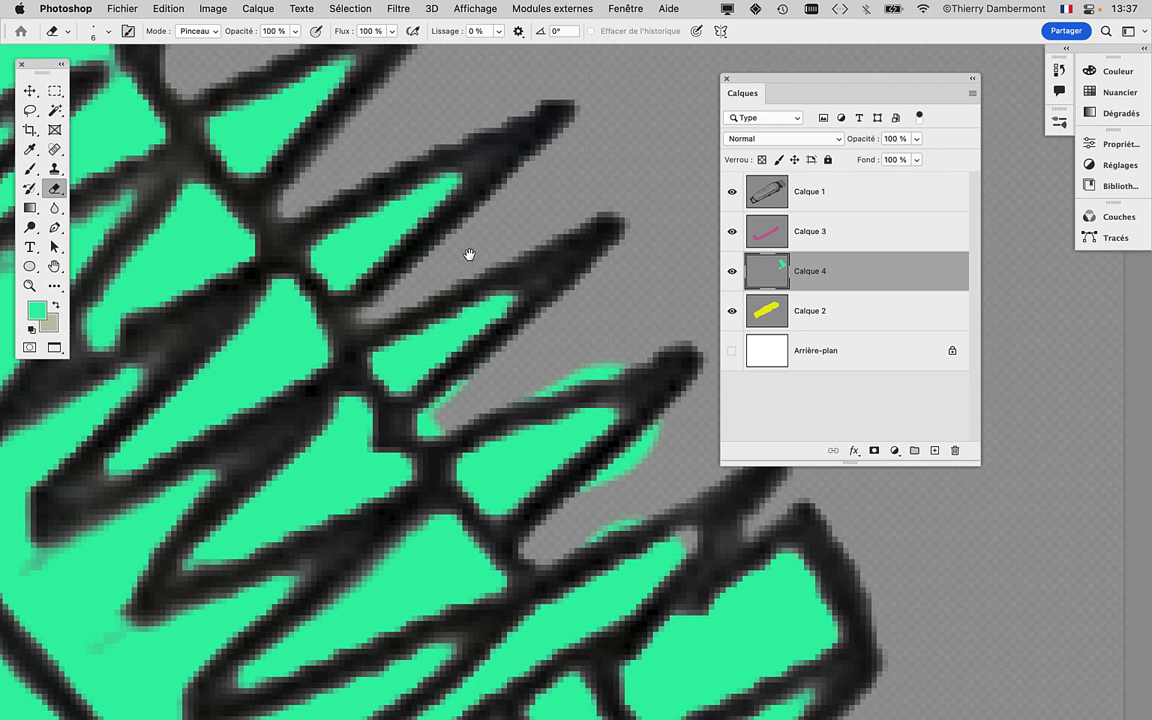
pyautogui.moveTo(490, 385); pyautogui.dragTo(429, 419)
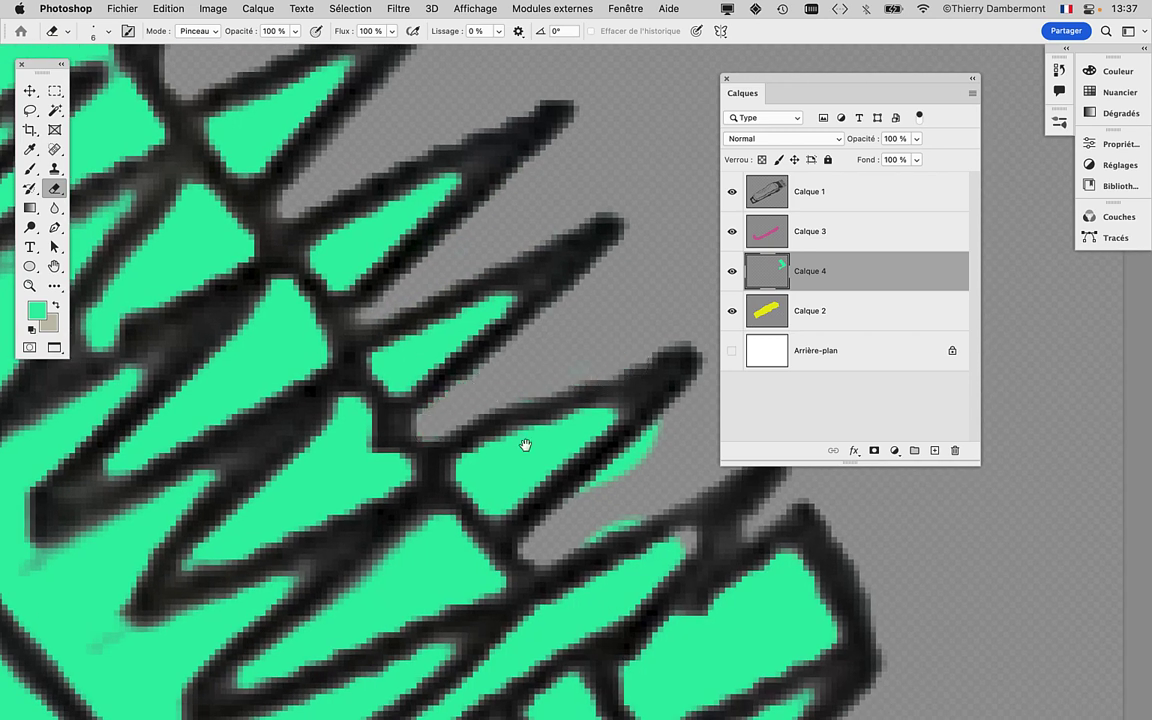
# Erase the remaining green fringes between the teeth and scroll to check the result
pyautogui.scroll(-2, 540, 400)
pyautogui.moveTo(575, 305); pyautogui.dragTo(491, 334)
pyautogui.hscroll(2, 491, 334)
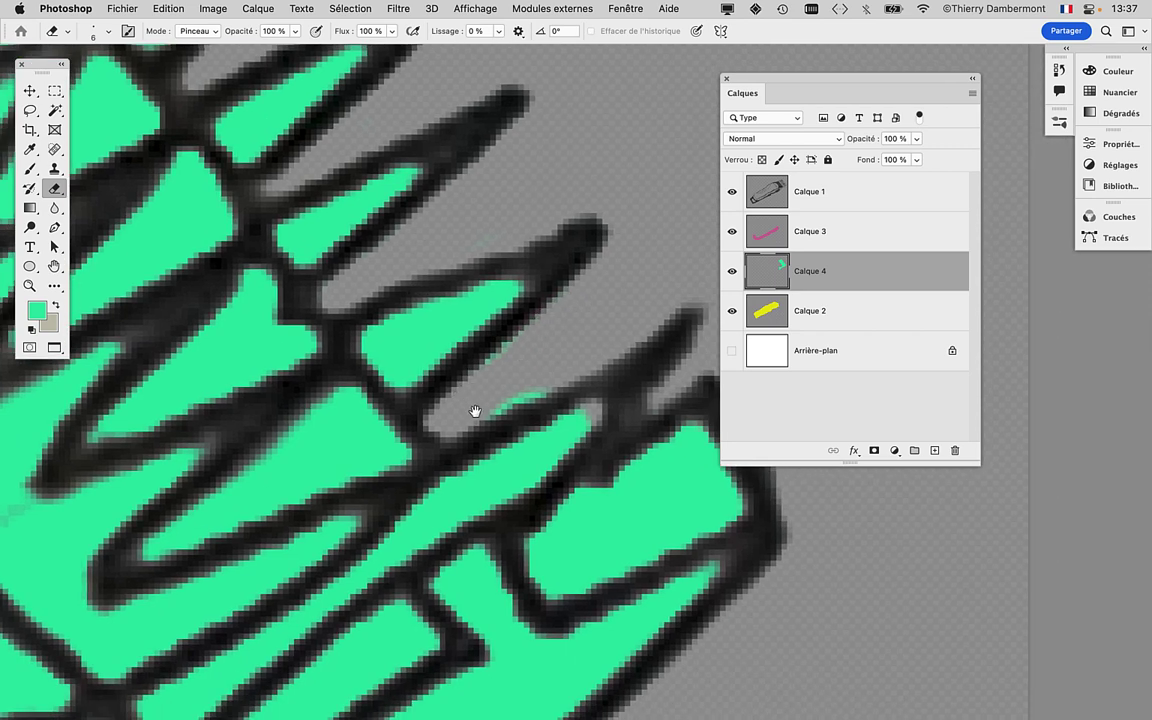
pyautogui.moveTo(476, 411); pyautogui.dragTo(544, 376)
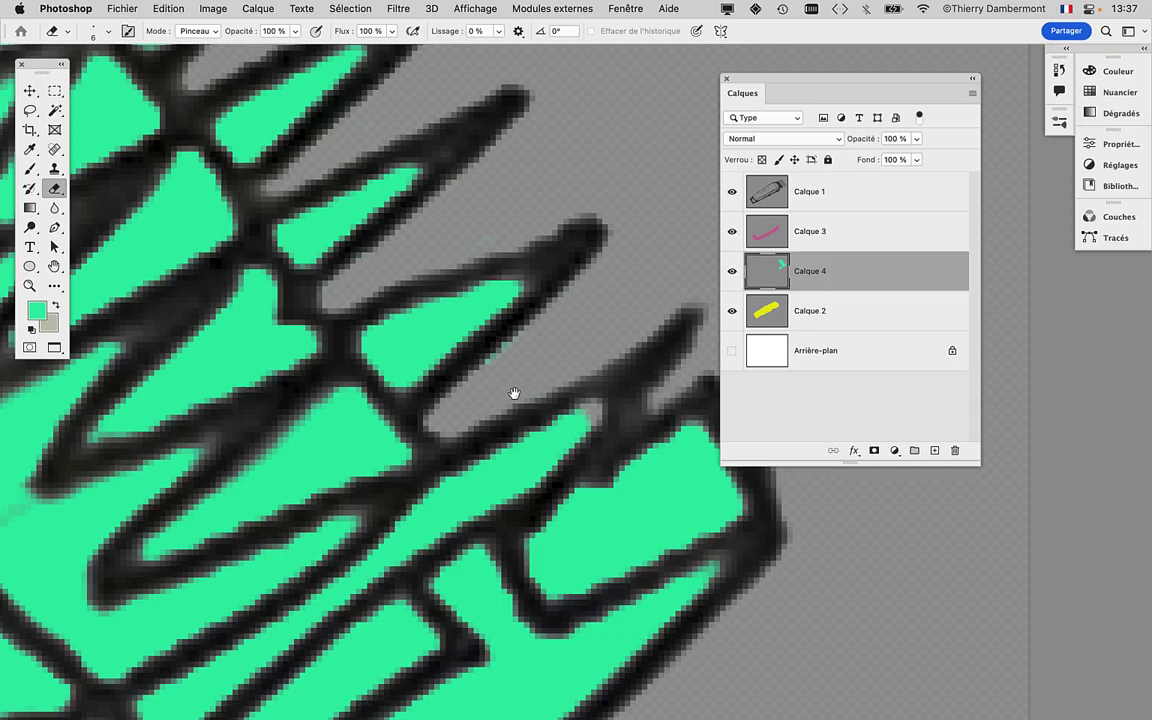
pyautogui.scroll(-5, 513, 393)
pyautogui.scroll(-2, 501, 309)
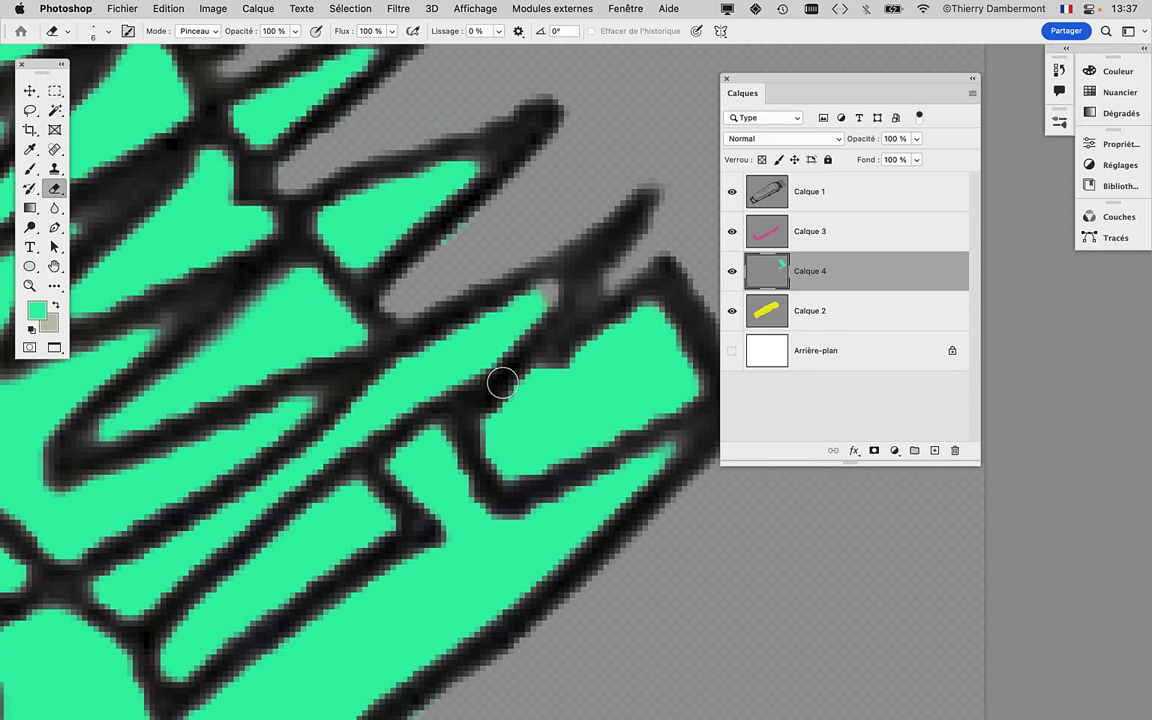
pyautogui.scroll(2, 504, 382)
pyautogui.scroll(-2, 504, 382)
pyautogui.scroll(-1, 500, 382)
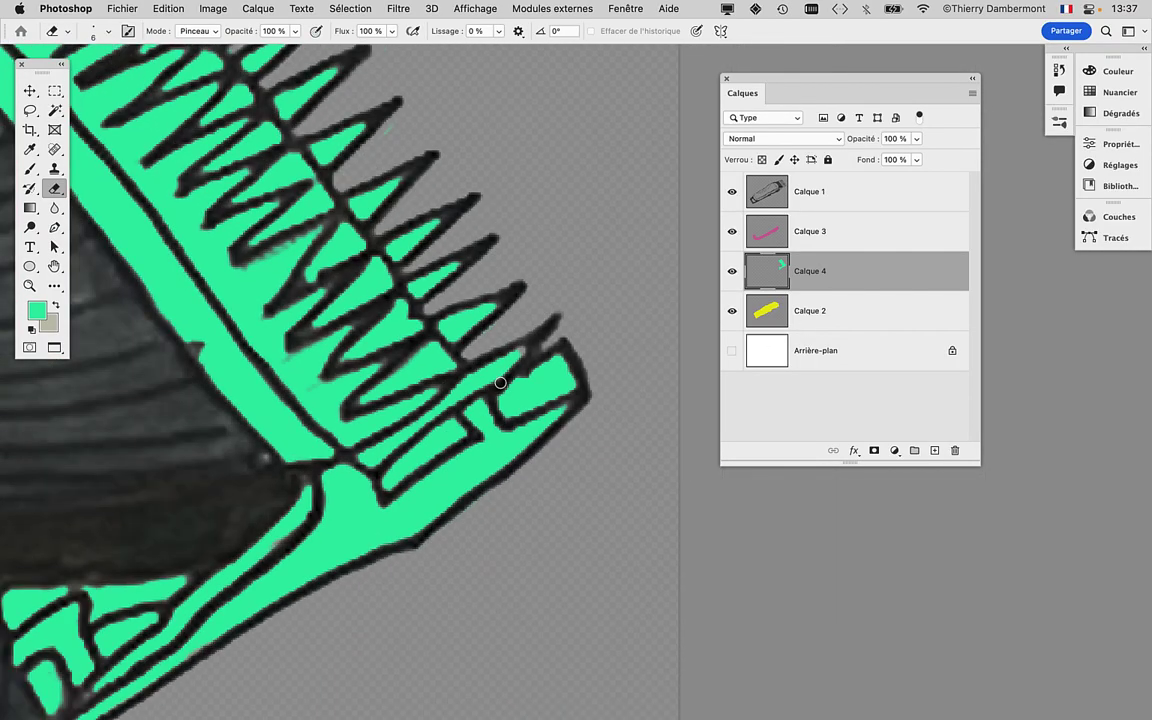
# Switch to the Brush tool and shrink its diameter to 8 px
pyautogui.click(29, 168)
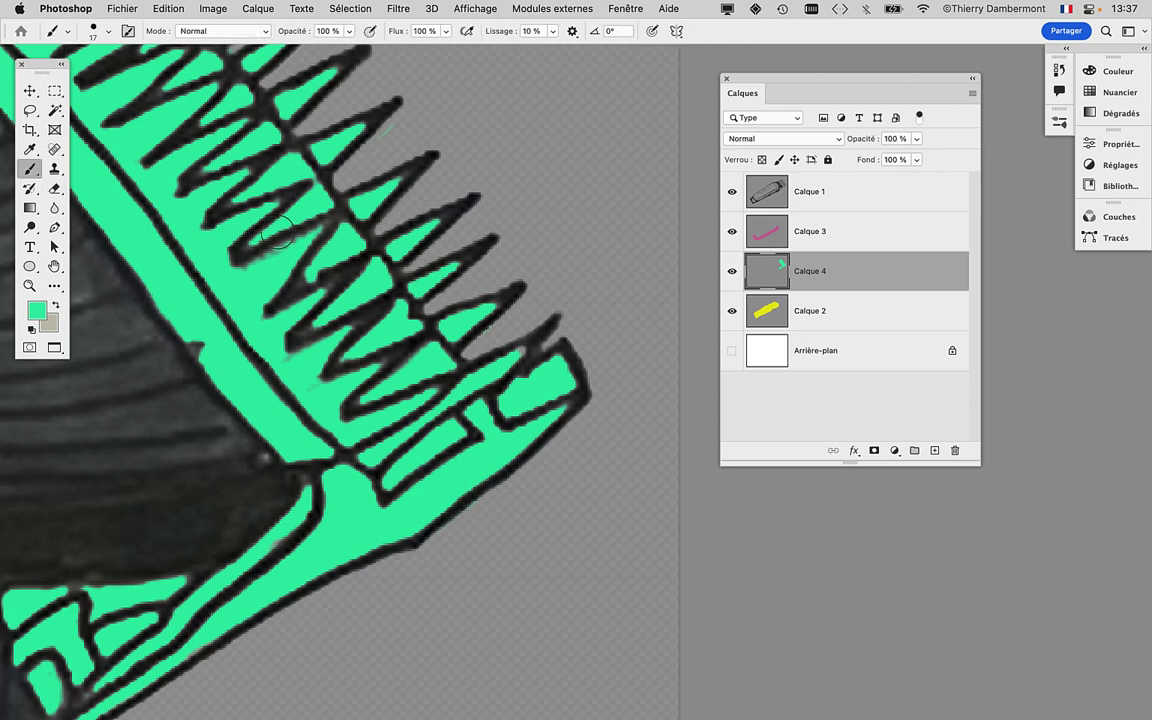
pyautogui.scroll(2, 513, 372)
pyautogui.scroll(2, 511, 380)
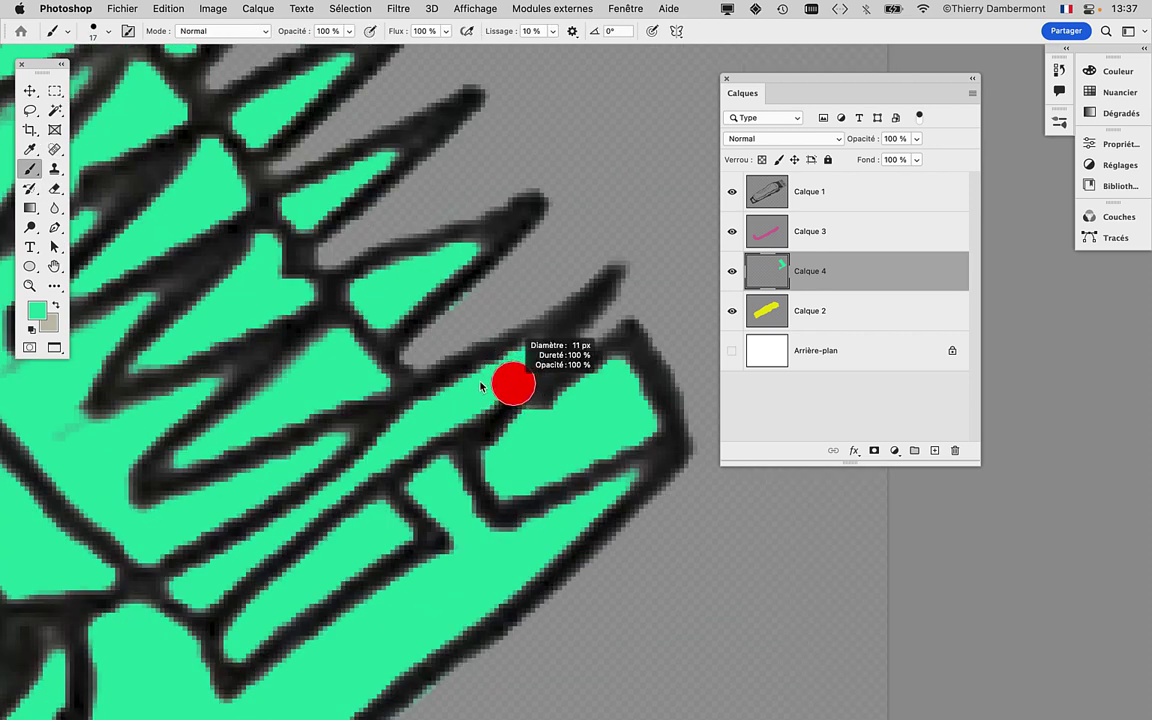
pyautogui.moveTo(480, 387); pyautogui.dragTo(474, 387)
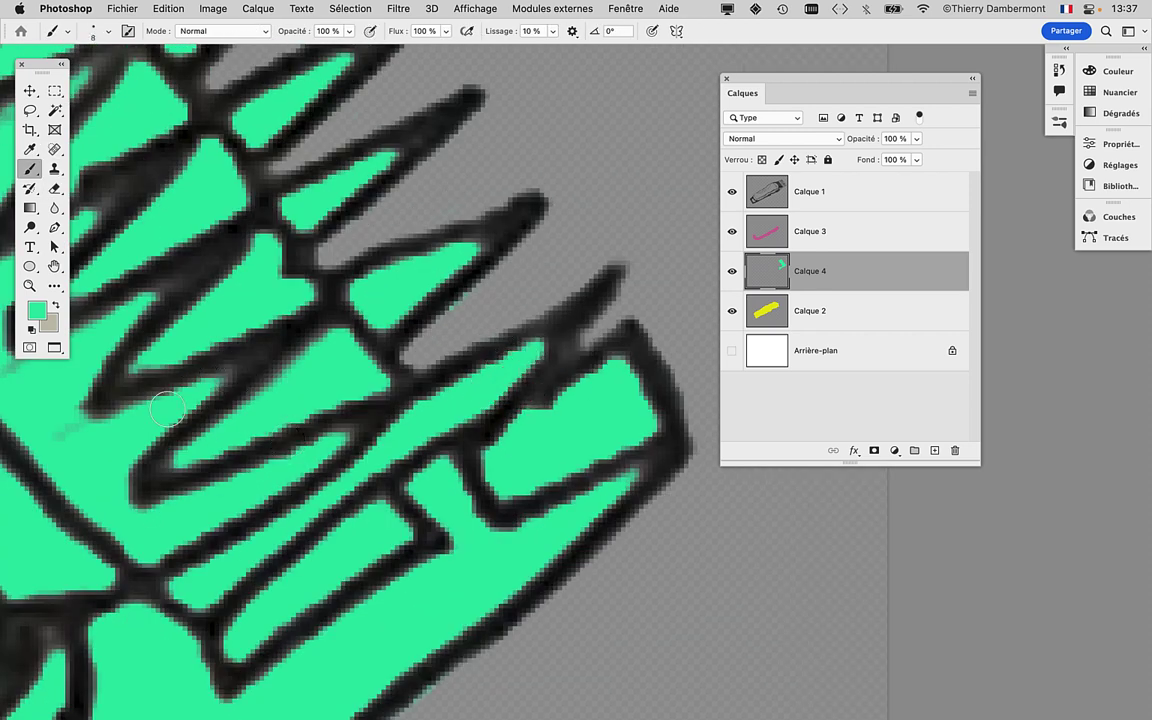
# Zoom out and pan to bring more of the yellow and pink illustration into view
pyautogui.scroll(-2, 455, 347)
pyautogui.scroll(-2, 458, 303)
pyautogui.scroll(-2, 468, 373)
pyautogui.scroll(-1, 464, 380)
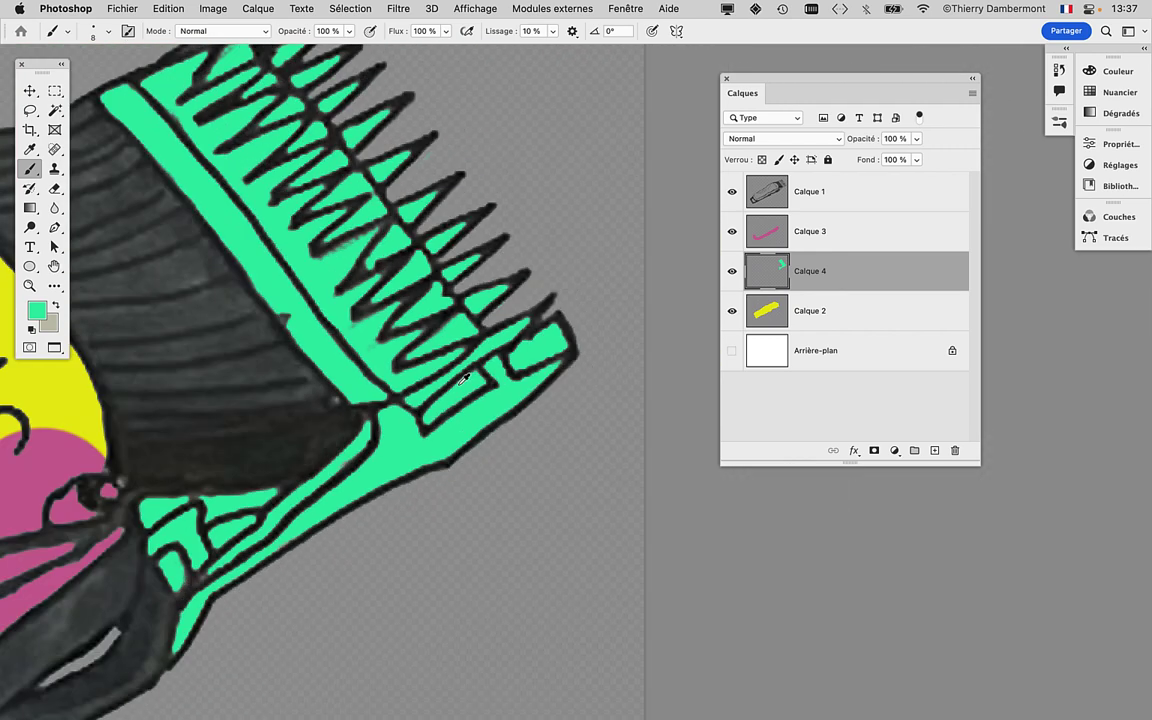
pyautogui.scroll(-1, 330, 340)
pyautogui.scroll(-2, 420, 370)
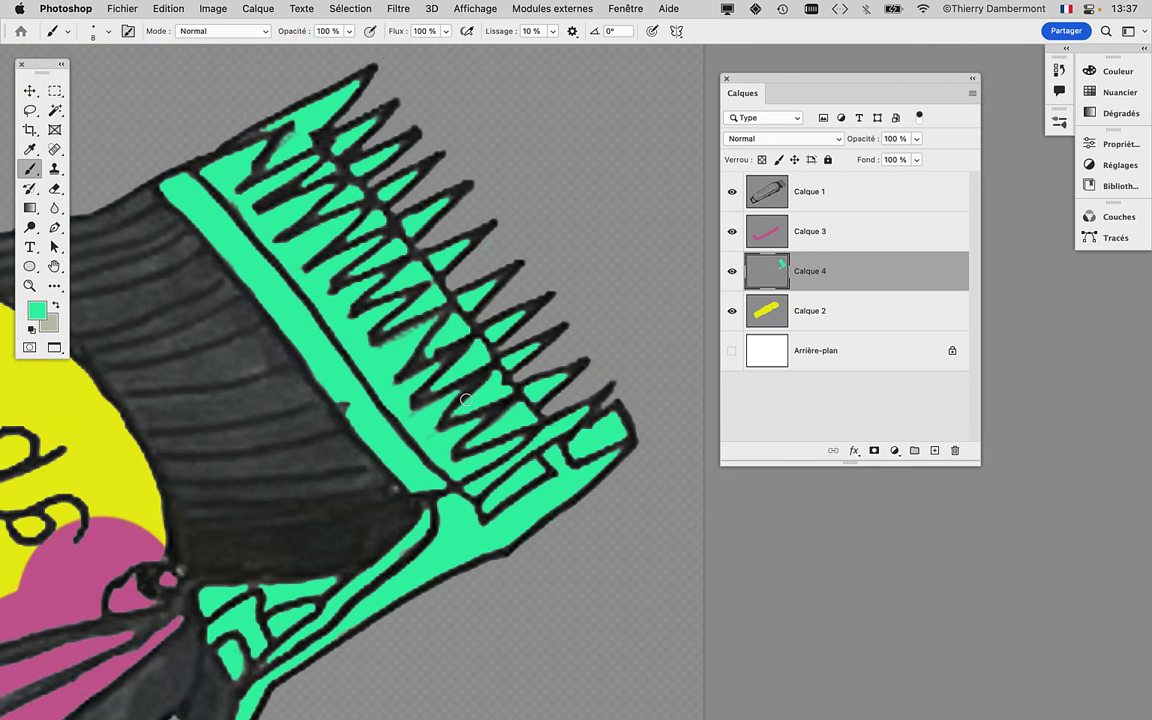
pyautogui.scroll(-2, 478, 398)
pyautogui.moveTo(478, 418); pyautogui.dragTo(690, 314)
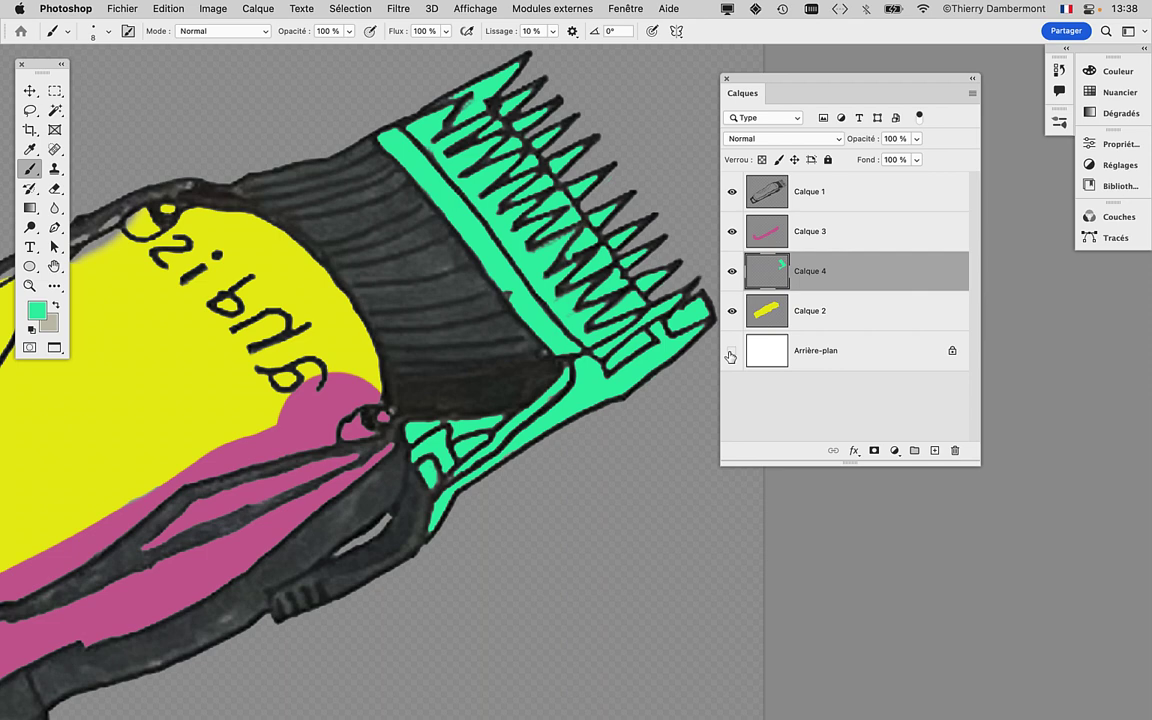
# Apply Hue/Saturation to Calque 4's comb with hue -21 and saturation -100, turning it grey
pyautogui.press('super+u')
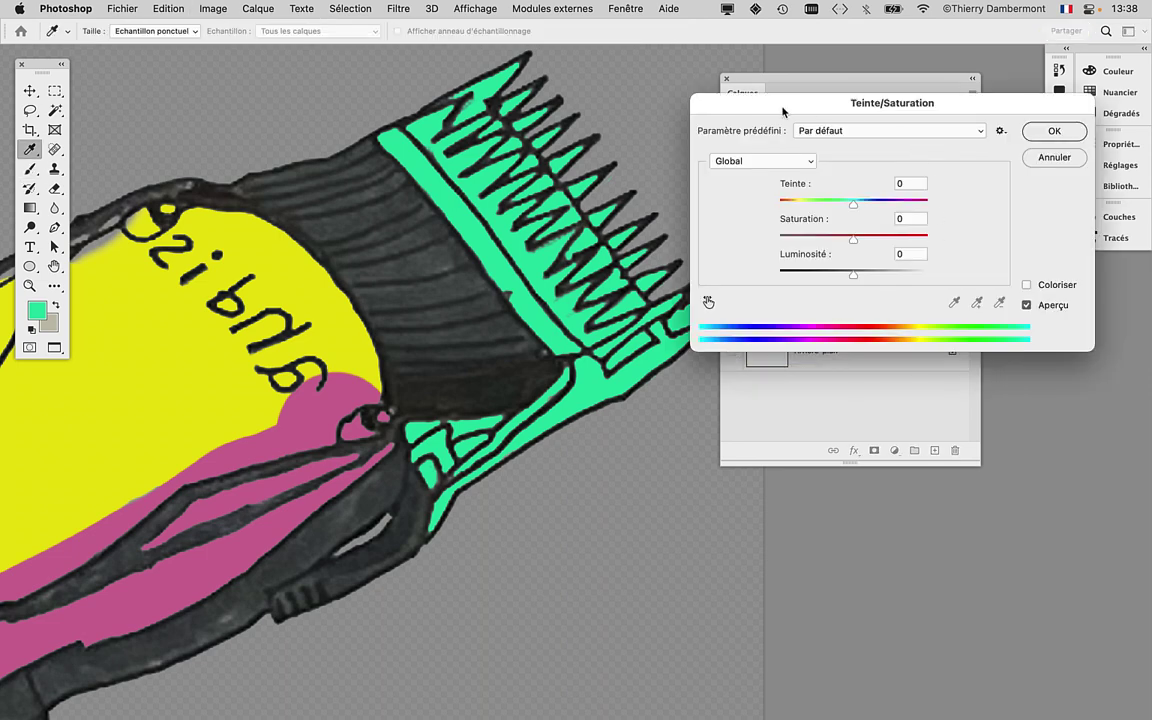
pyautogui.moveTo(784, 111); pyautogui.dragTo(766, 37)
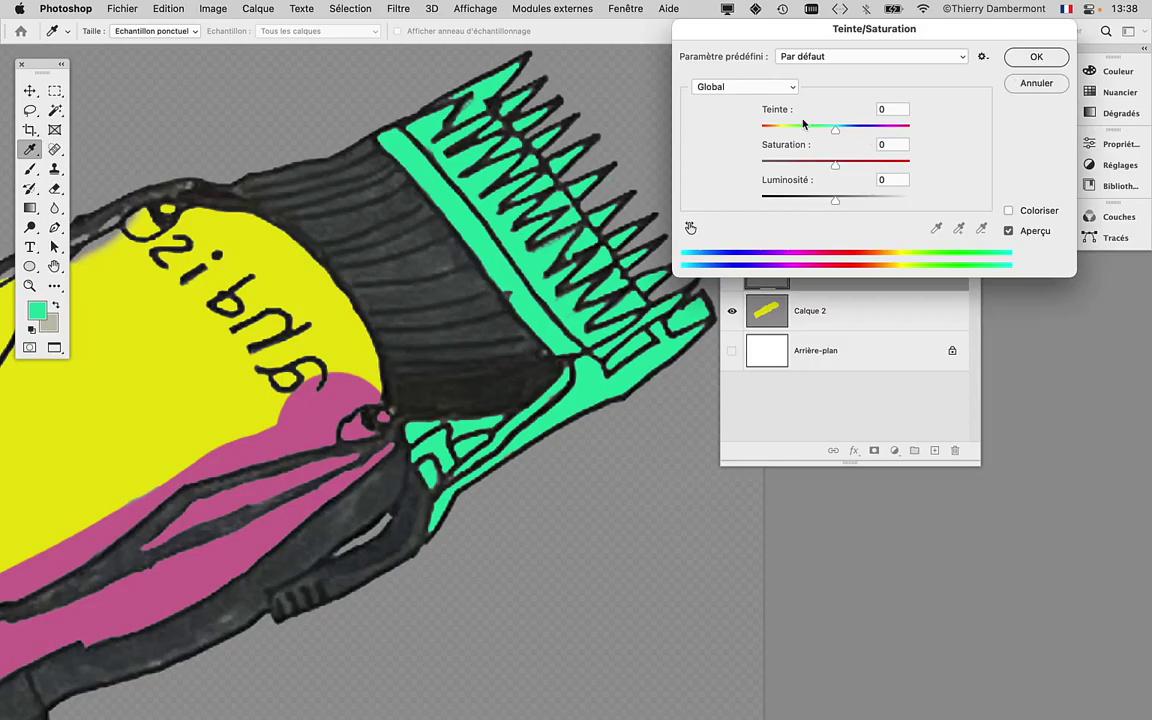
pyautogui.click(803, 124)
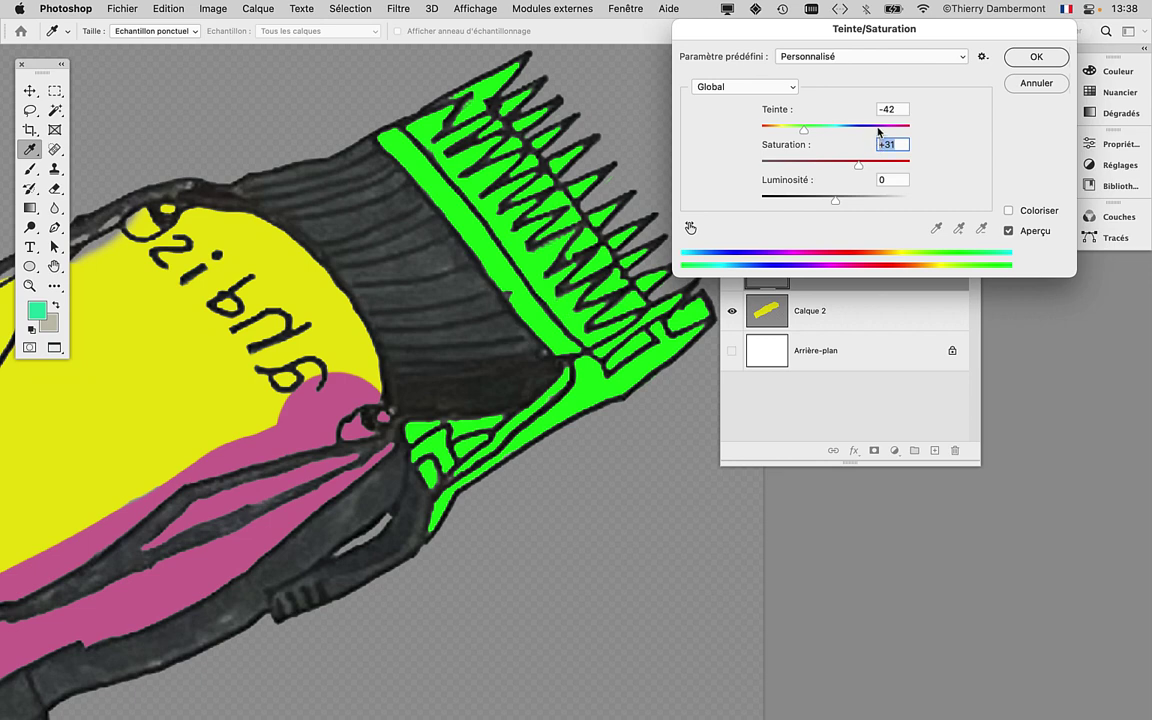
pyautogui.click(878, 131)
pyautogui.click(819, 130)
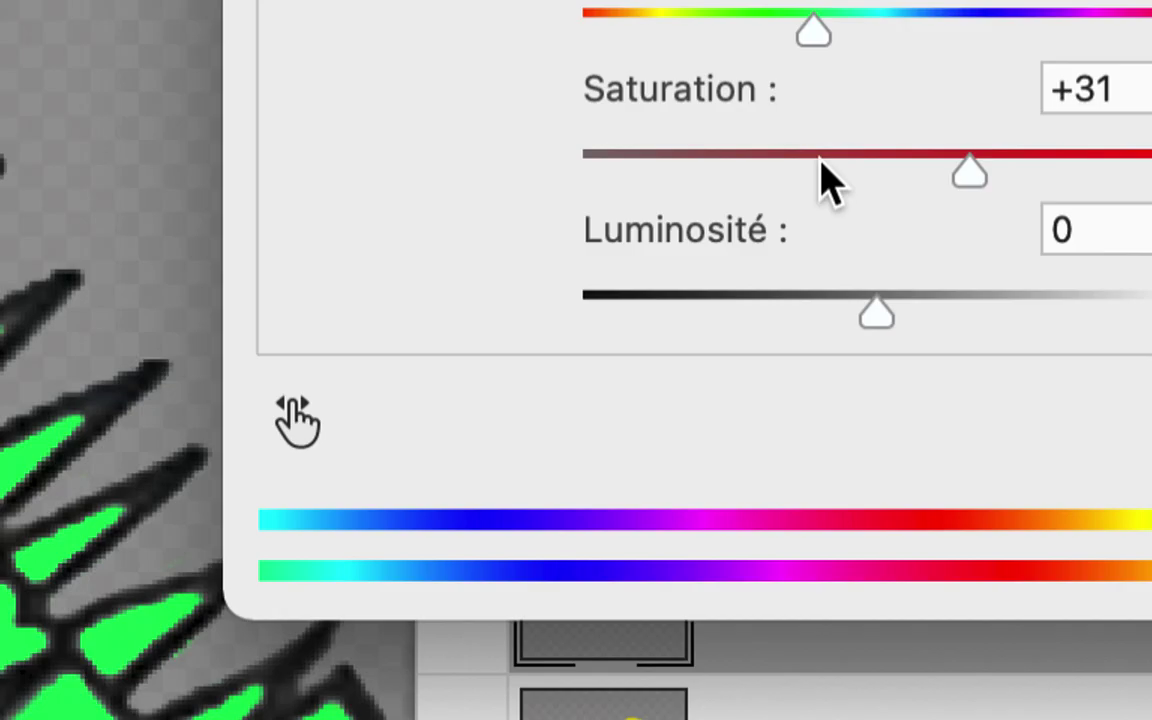
pyautogui.moveTo(820, 180); pyautogui.dragTo(575, 178)
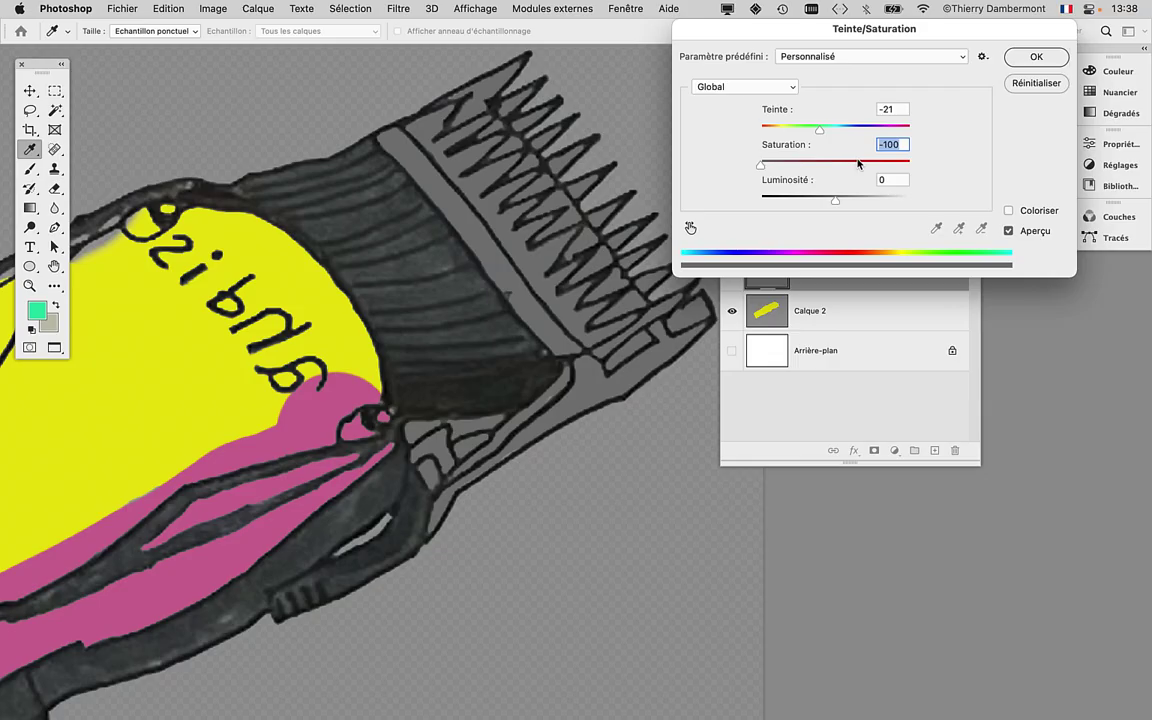
pyautogui.click(1036, 57)
pyautogui.moveTo(566, 308)
pyautogui.mouseDown()
pyautogui.moveTo(396, 363)
pyautogui.moveTo(448, 386)
pyautogui.mouseUp()
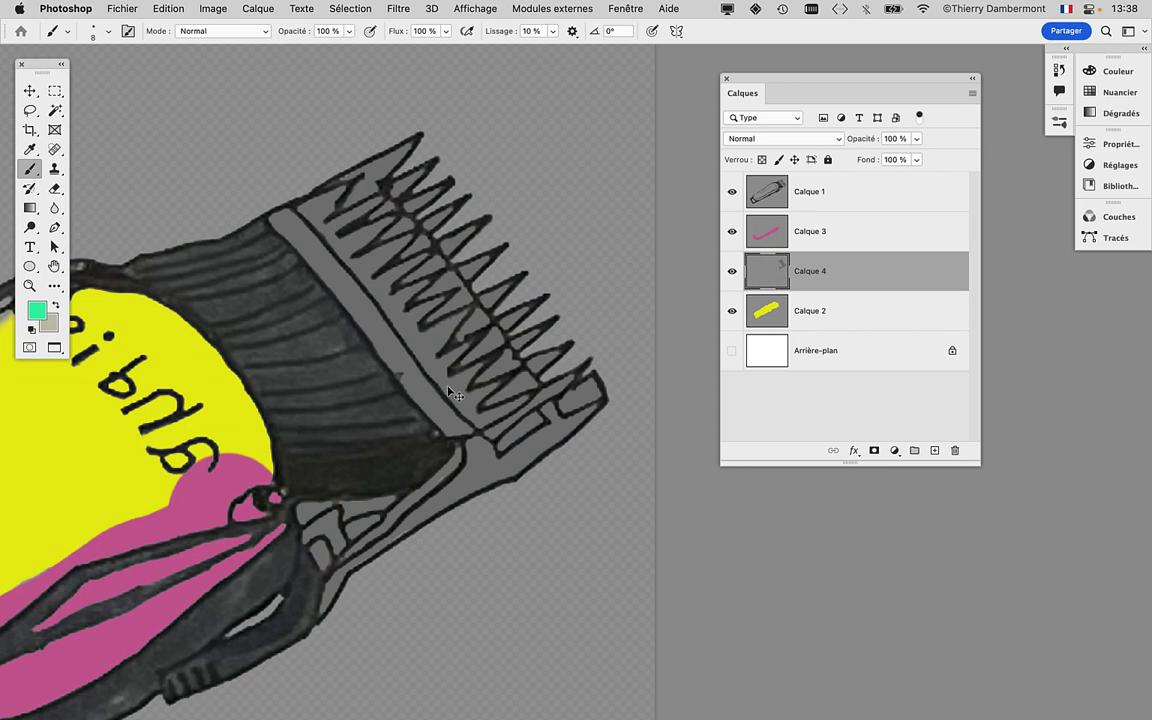
# Reopen Hue/Saturation and trial hue, saturation and lightness values, settling lightness at +12
pyautogui.press('super+u')
pyautogui.moveTo(808, 30); pyautogui.dragTo(728, 73)
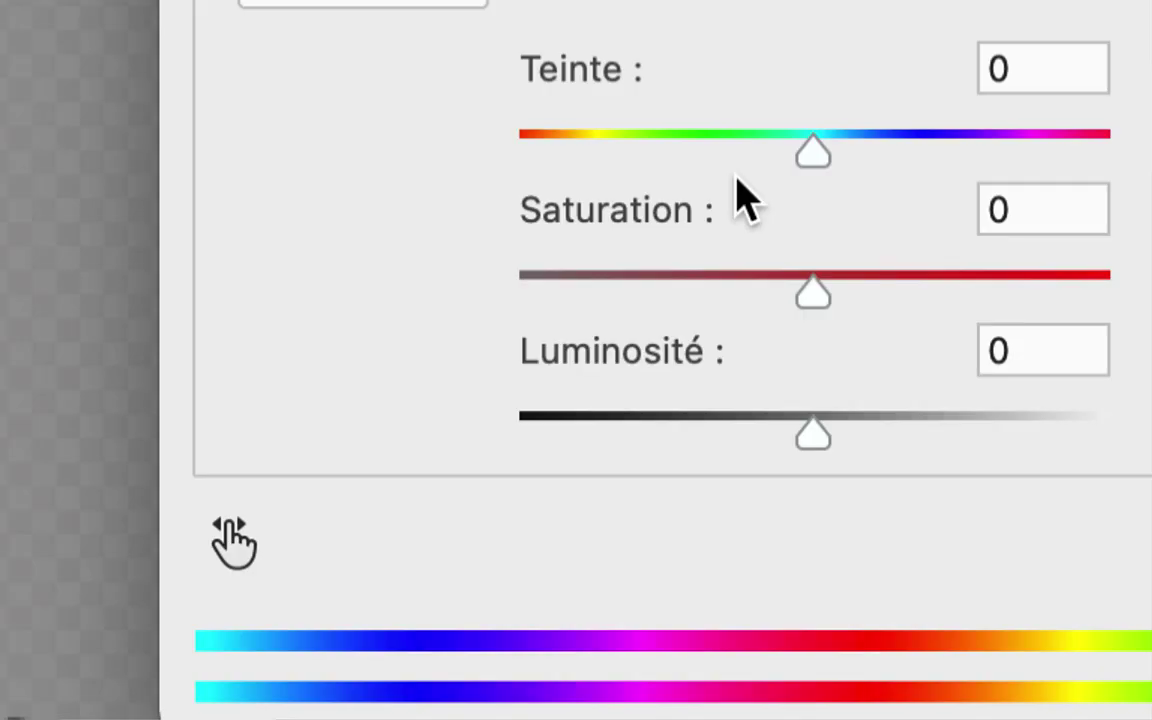
pyautogui.moveTo(760, 190); pyautogui.dragTo(735, 200)
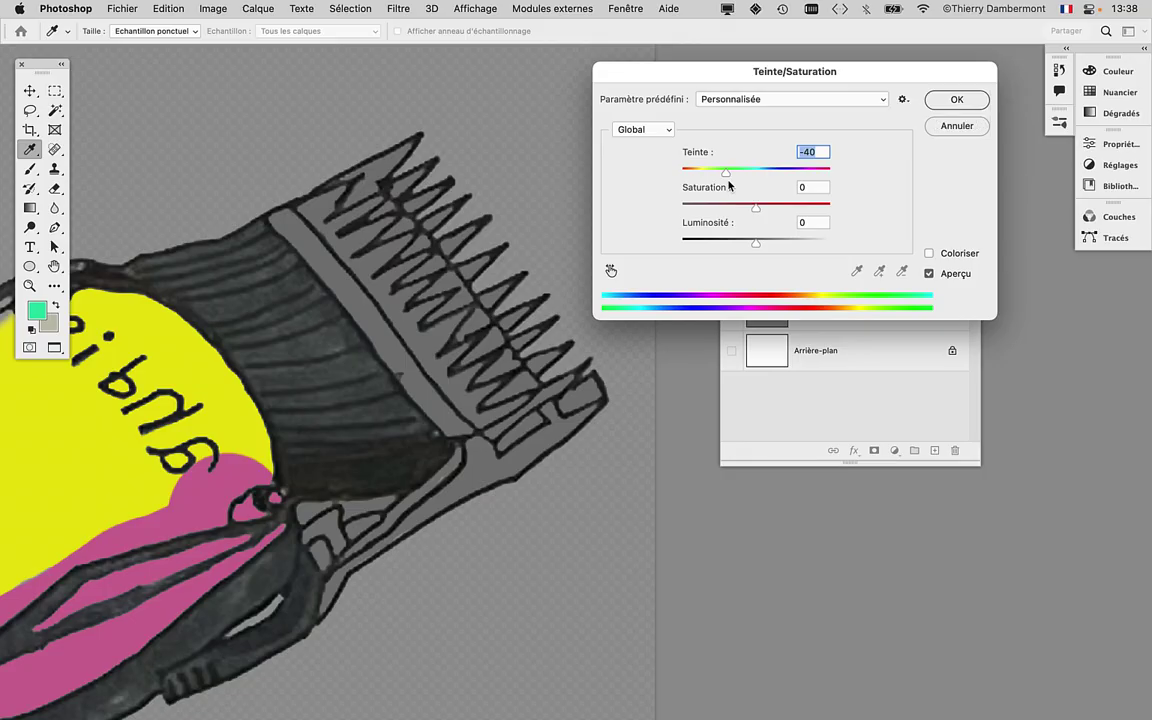
pyautogui.moveTo(757, 207); pyautogui.dragTo(840, 211)
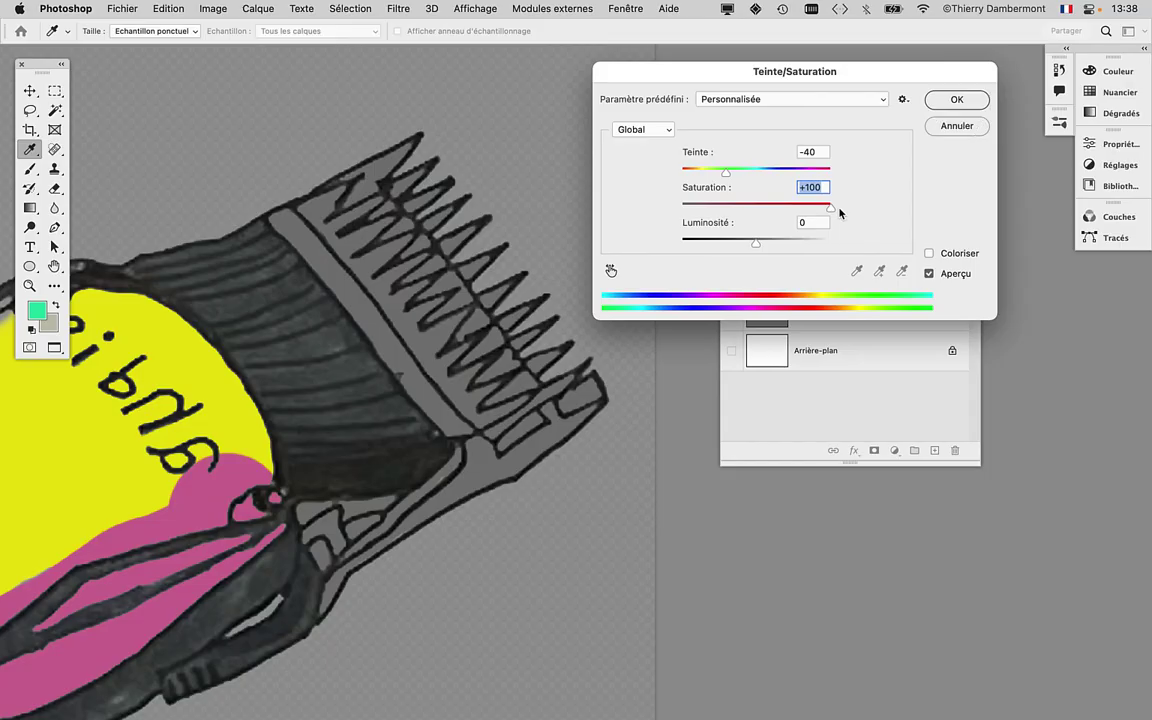
pyautogui.moveTo(838, 213)
pyautogui.mouseDown()
pyautogui.moveTo(735, 215)
pyautogui.moveTo(743, 184)
pyautogui.mouseUp()
pyautogui.click(756, 172)
pyautogui.click(728, 242)
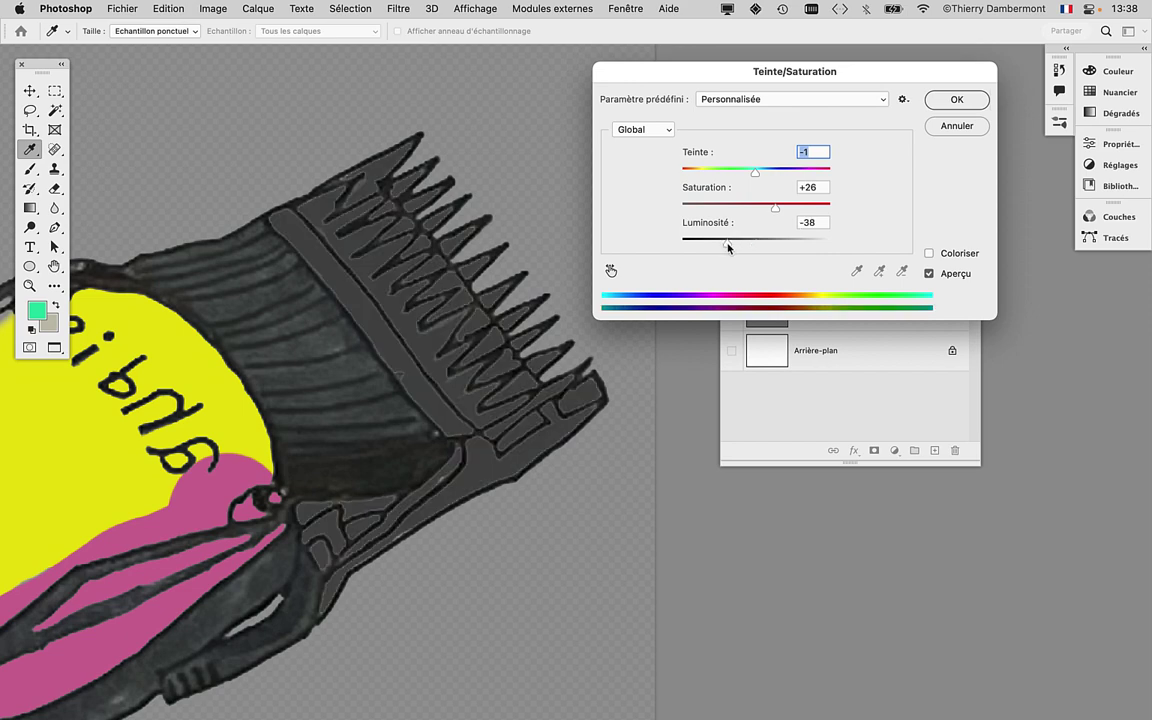
pyautogui.click(769, 243)
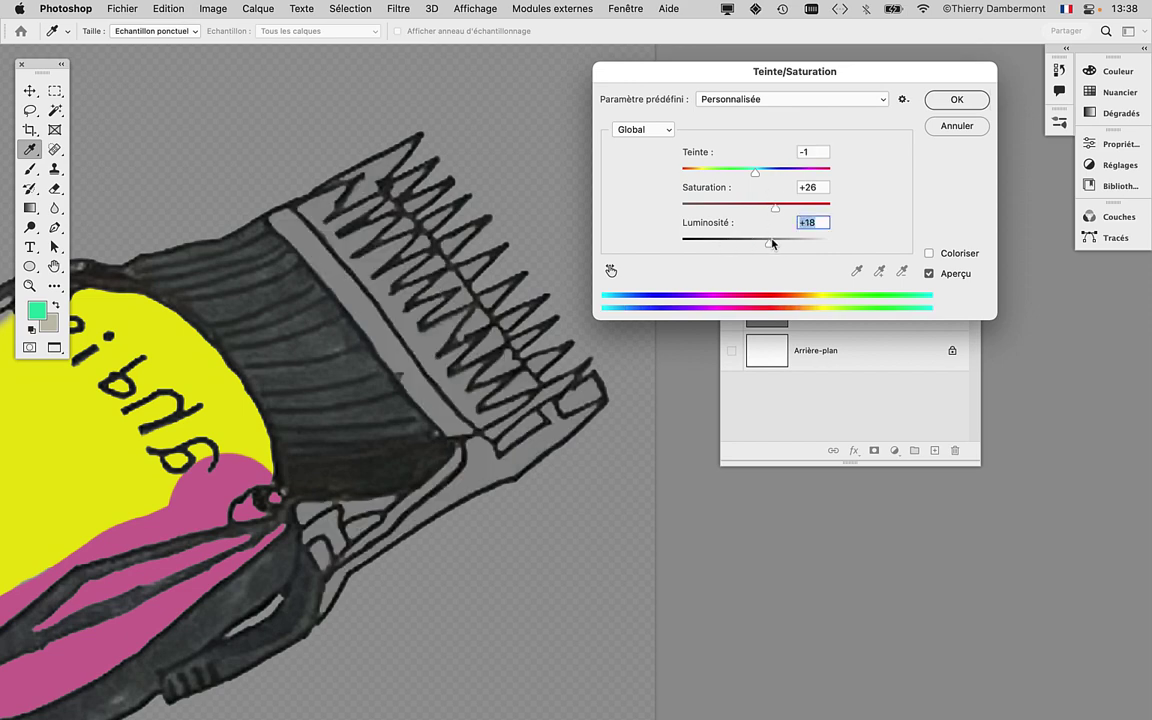
pyautogui.moveTo(772, 243); pyautogui.dragTo(765, 247)
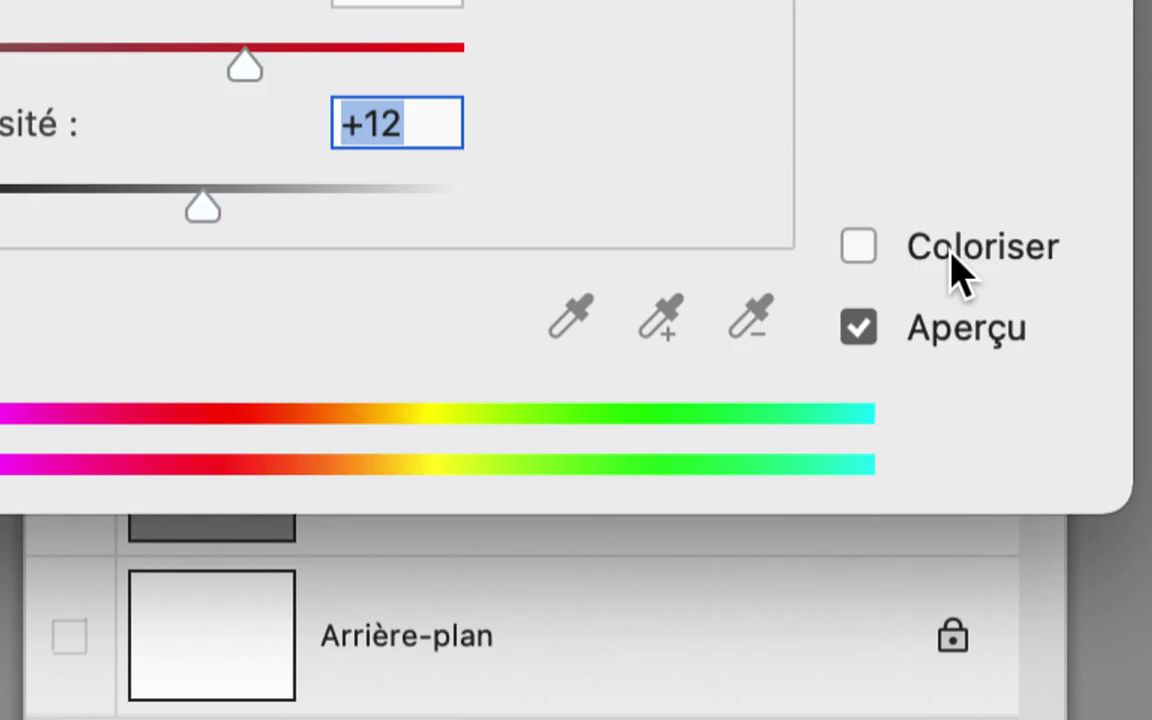
# Enable Colorize and tune the tint to hue 214, saturation 13, lightness +12
pyautogui.click(955, 270)
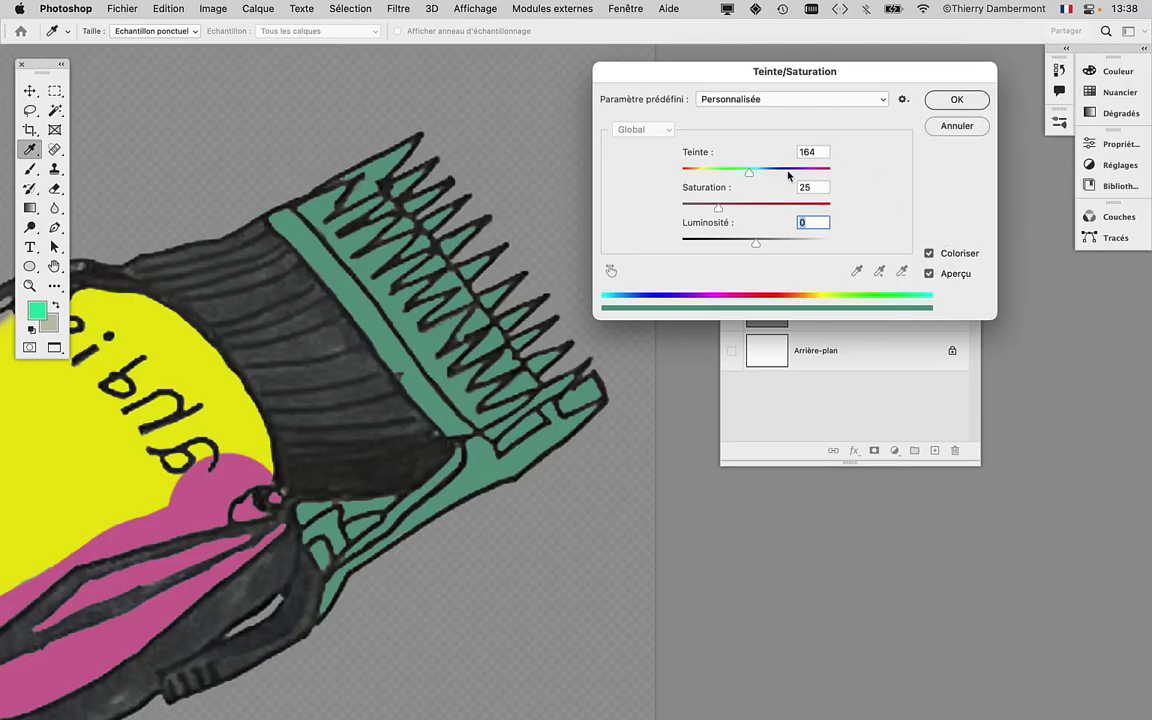
pyautogui.moveTo(788, 176); pyautogui.dragTo(792, 172)
pyautogui.moveTo(718, 207)
pyautogui.mouseDown()
pyautogui.moveTo(767, 207)
pyautogui.moveTo(723, 172)
pyautogui.mouseUp()
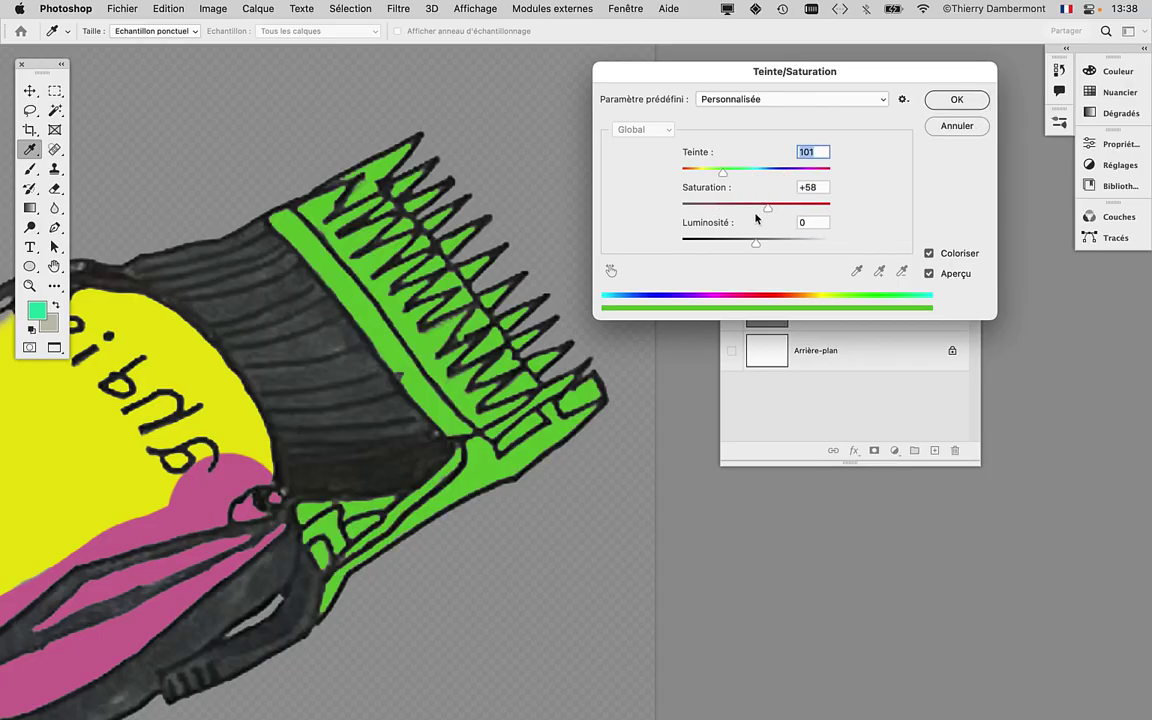
pyautogui.click(728, 206)
pyautogui.moveTo(735, 244); pyautogui.dragTo(765, 244)
pyautogui.click(742, 172)
pyautogui.moveTo(742, 174)
pyautogui.mouseDown()
pyautogui.moveTo(771, 174)
pyautogui.moveTo(699, 206)
pyautogui.mouseUp()
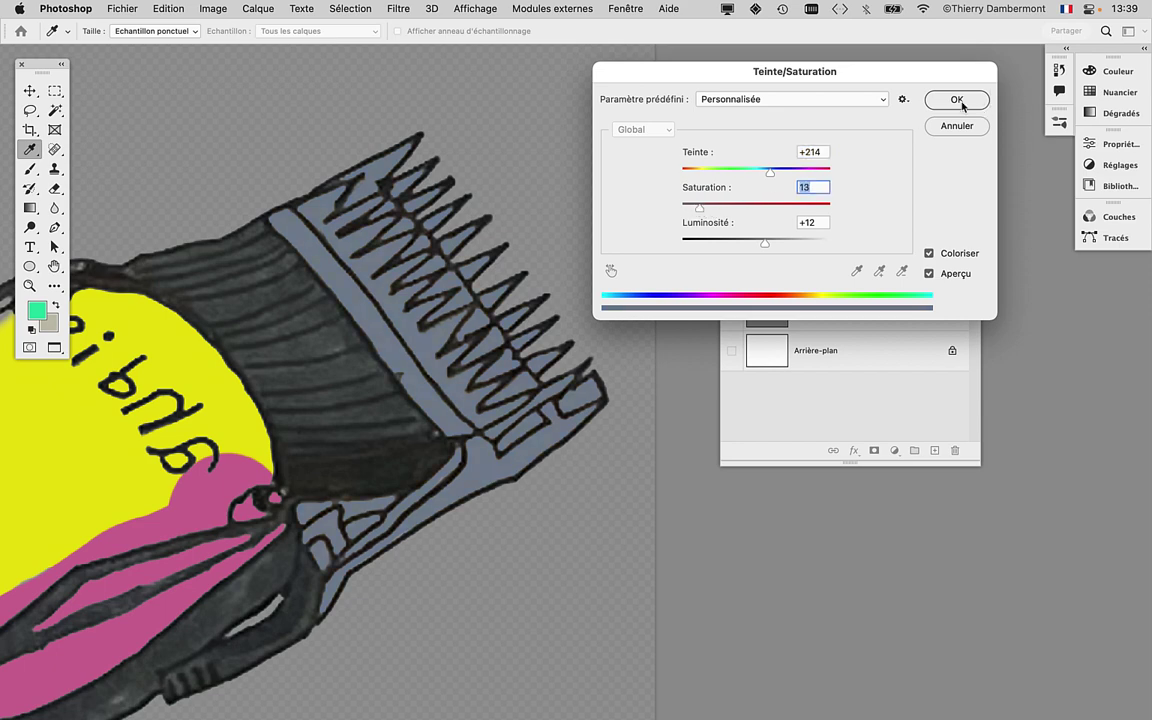